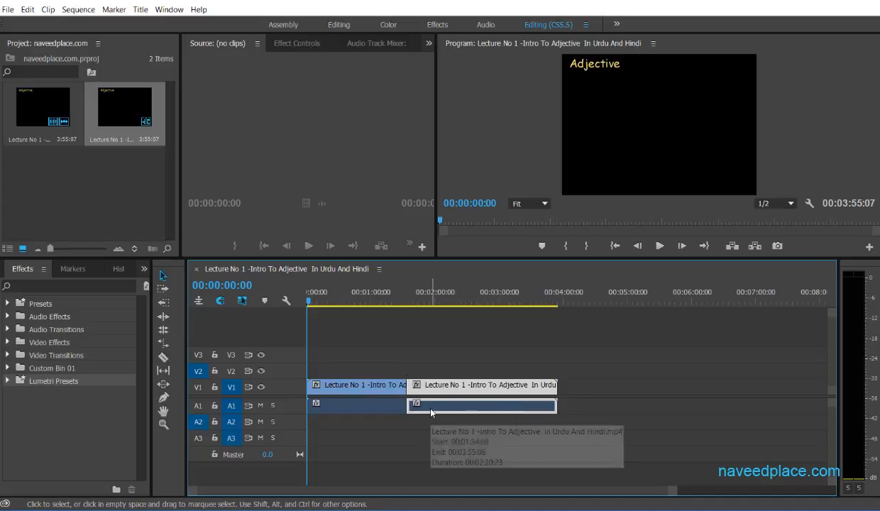
left_click_drag(310, 307, 404, 305)
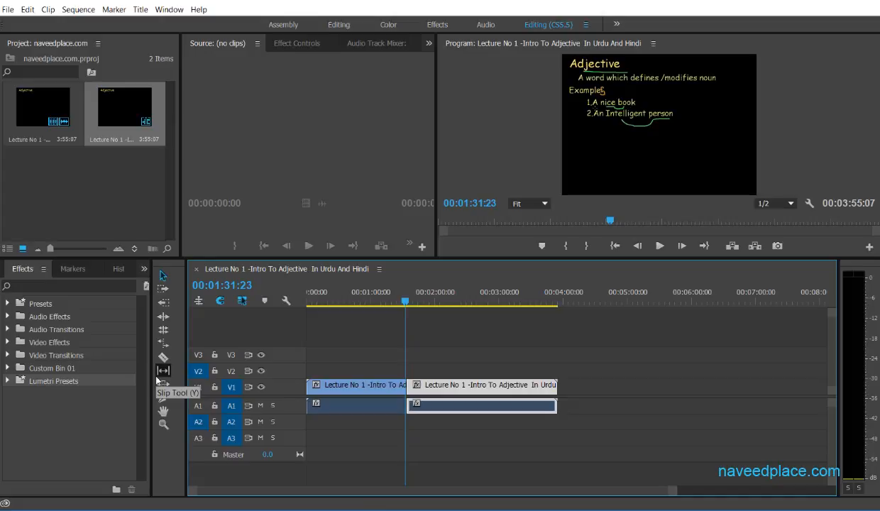
double_click(105, 196)
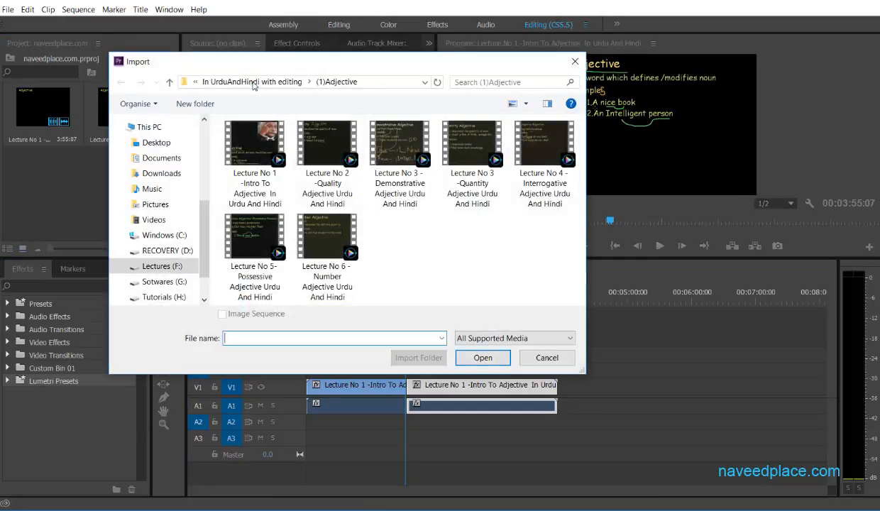
left_click(252, 82)
scroll(564, 254, "down", 5)
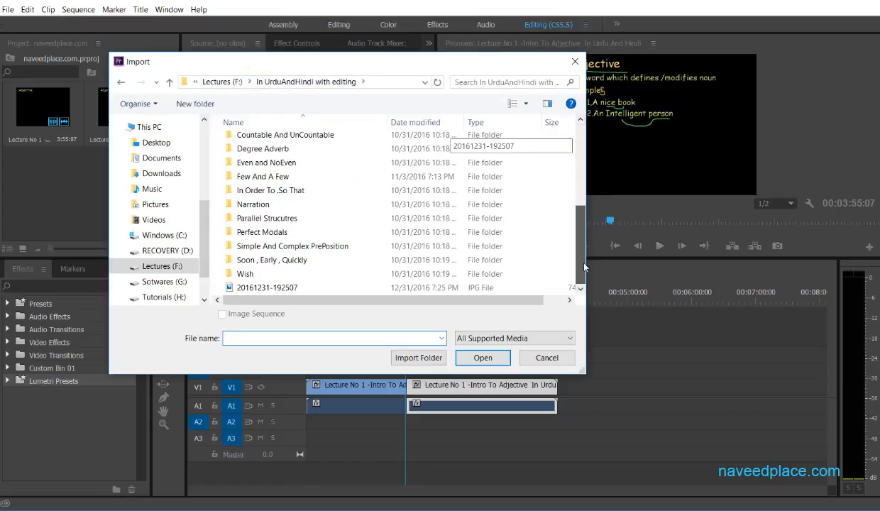
double_click(392, 287)
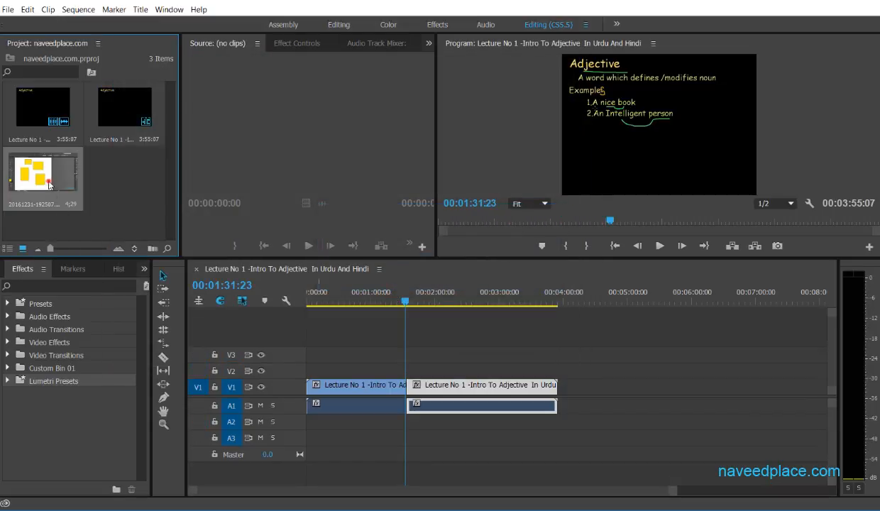
Shift the second lecture clip later on V1 and fill the gap between the lecture clips with the imported image.
left_click(163, 276)
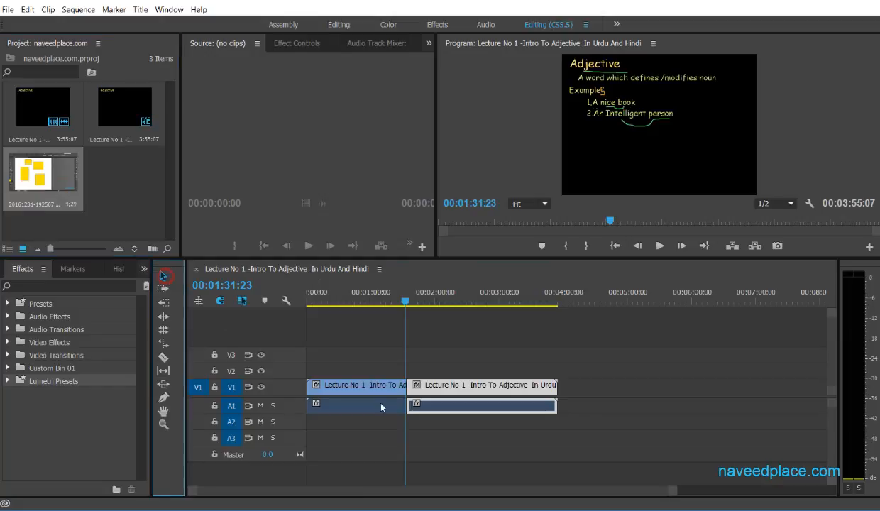
left_click_drag(426, 385, 462, 384)
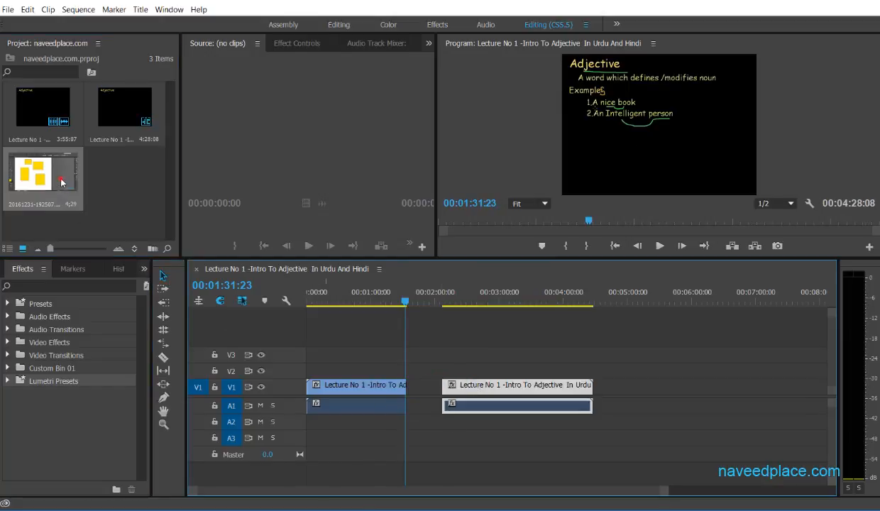
left_click_drag(61, 182, 442, 385)
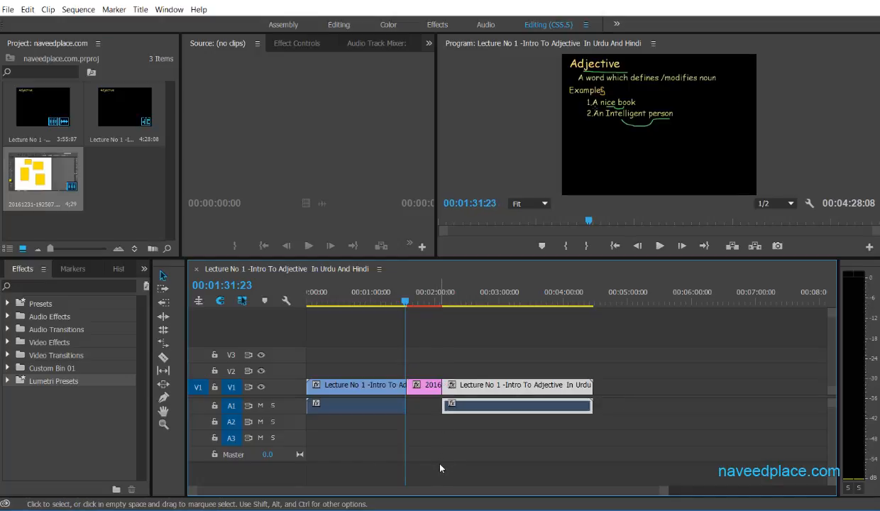
Place the playhead just before the image clip and enlarge the Effects panel in both width and height.
mouse_move(403, 292)
left_mouse_down()
mouse_move(396, 292)
mouse_move(409, 305)
mouse_move(401, 300)
left_mouse_up()
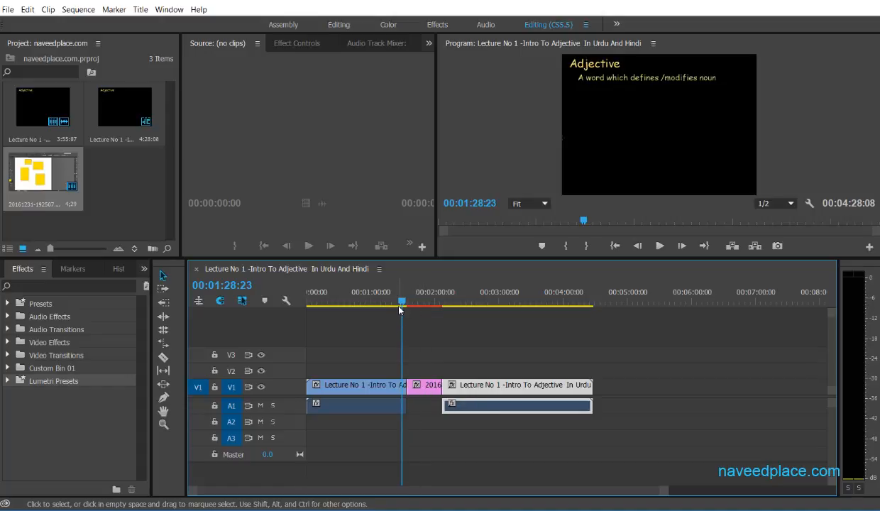
mouse_move(402, 302)
left_mouse_down()
mouse_move(446, 305)
mouse_move(402, 307)
left_mouse_up()
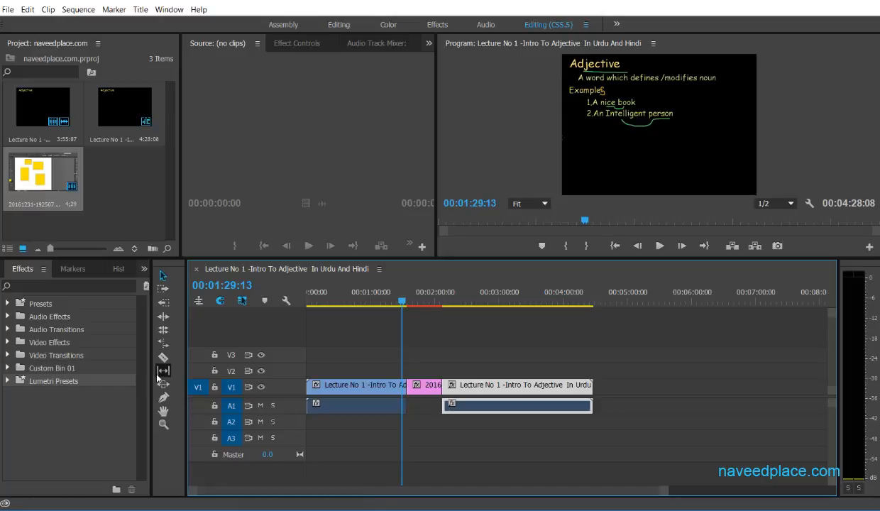
left_click_drag(150, 373, 296, 374)
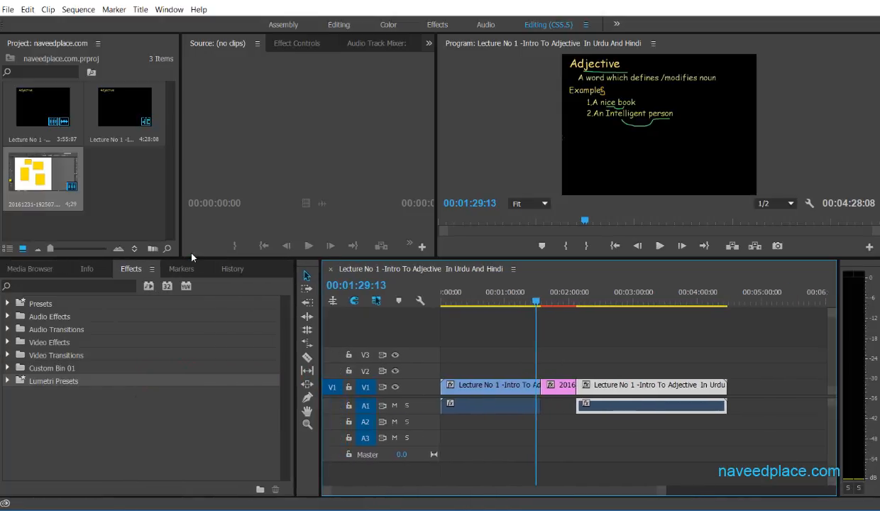
left_click_drag(191, 258, 186, 198)
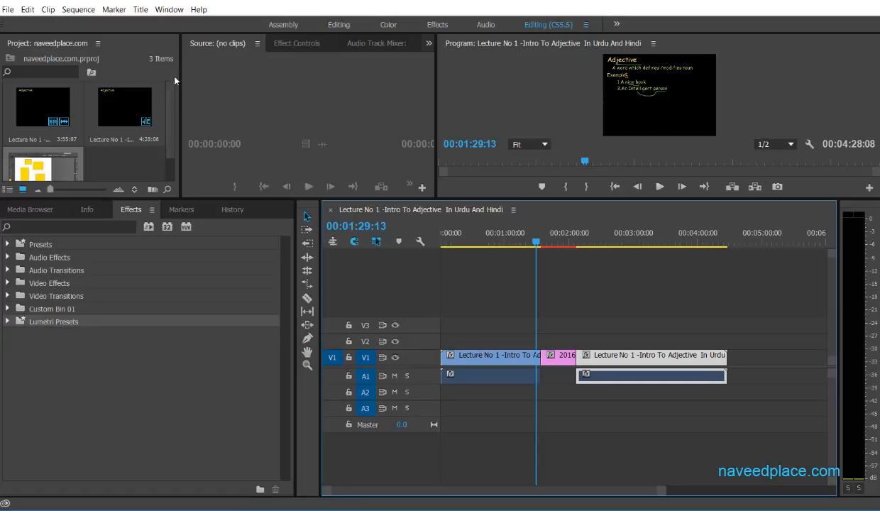
left_click(178, 12)
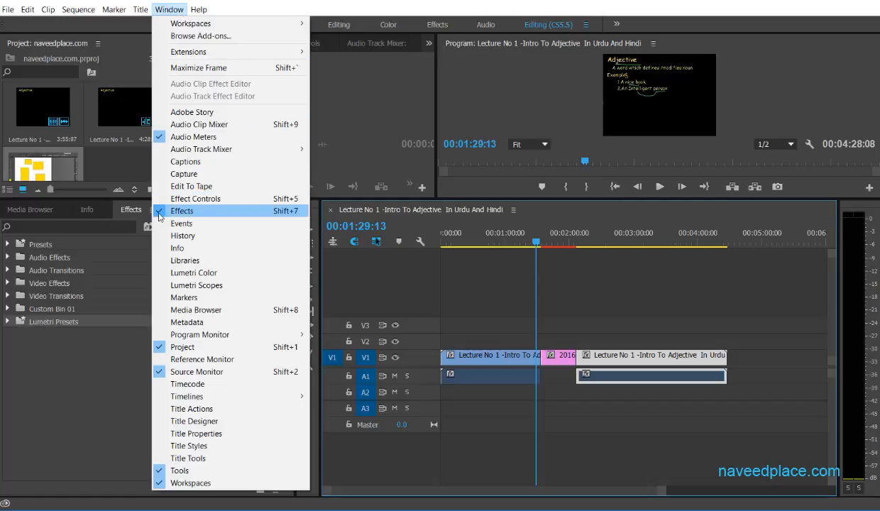
left_click(70, 367)
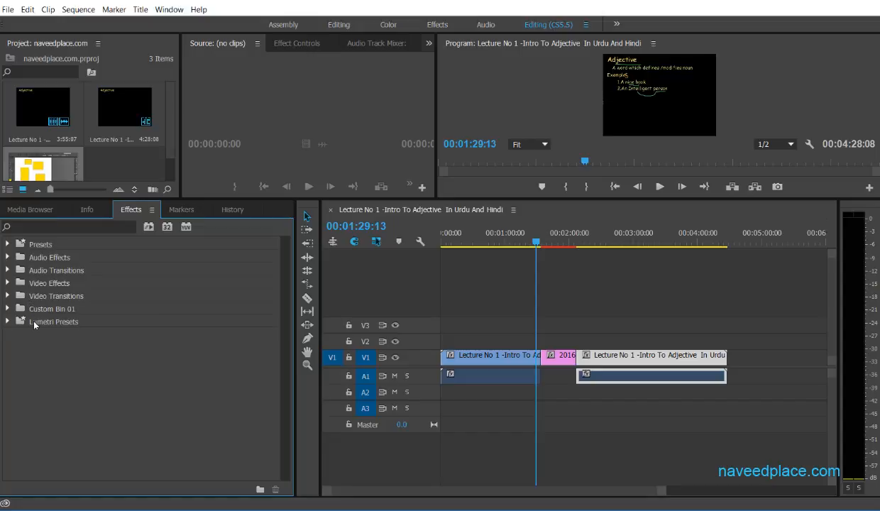
Apply the Cross Zoom video transition at both cuts, before and after the image clip on V1.
left_click(8, 296)
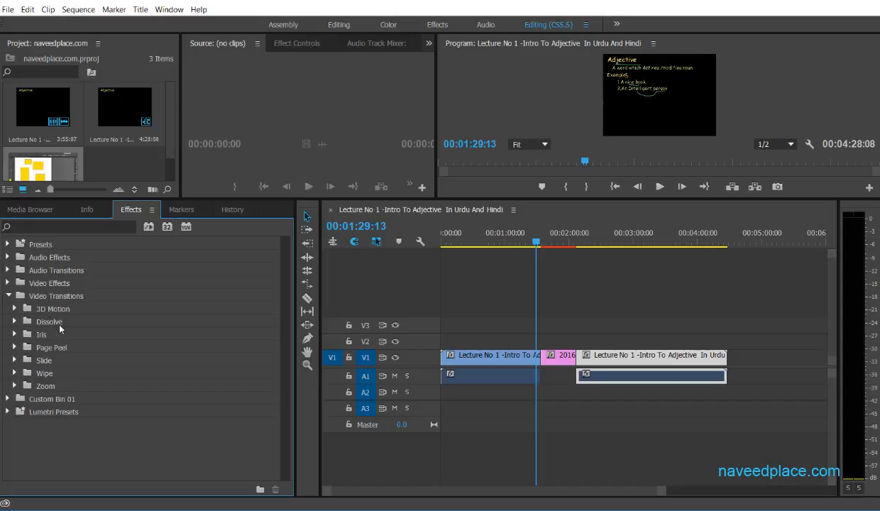
left_click(14, 386)
left_click(58, 399)
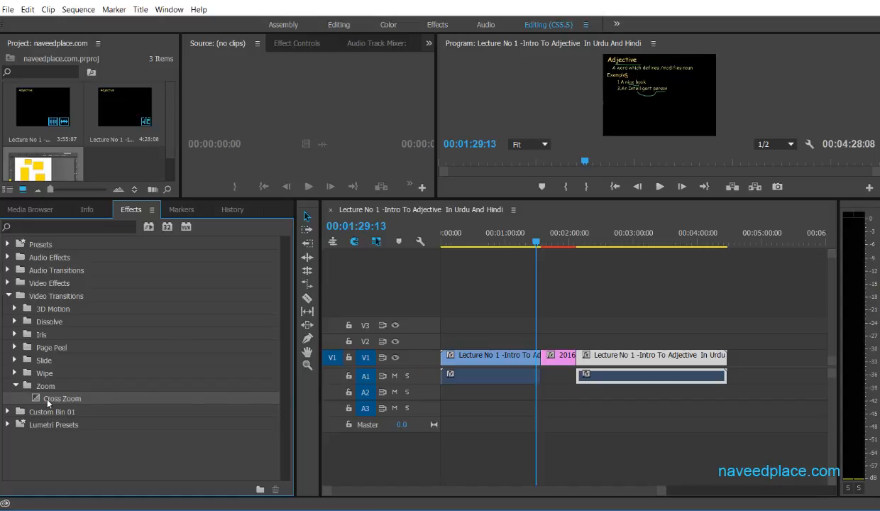
left_click_drag(50, 401, 451, 371)
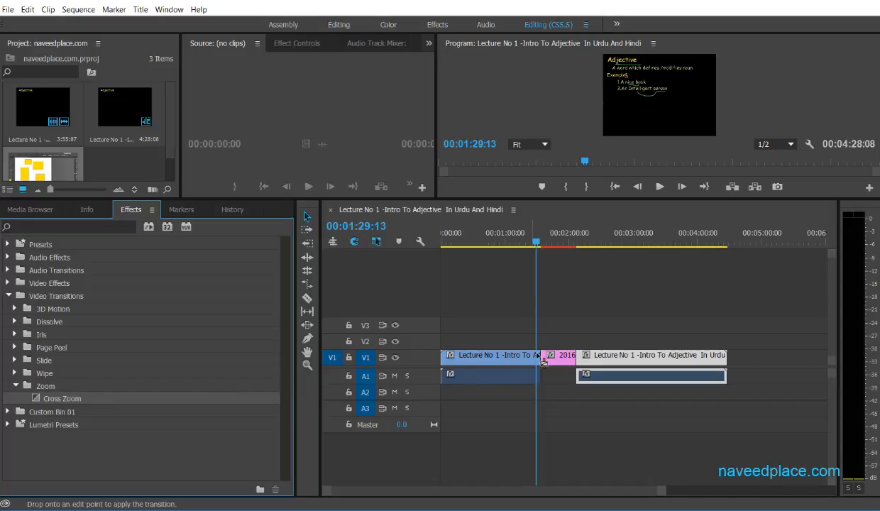
left_click_drag(537, 352, 540, 355)
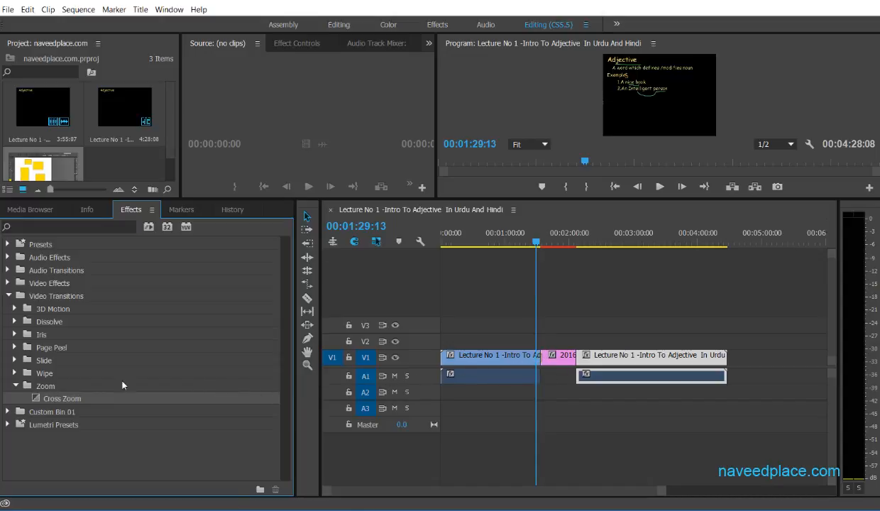
left_click_drag(57, 402, 573, 360)
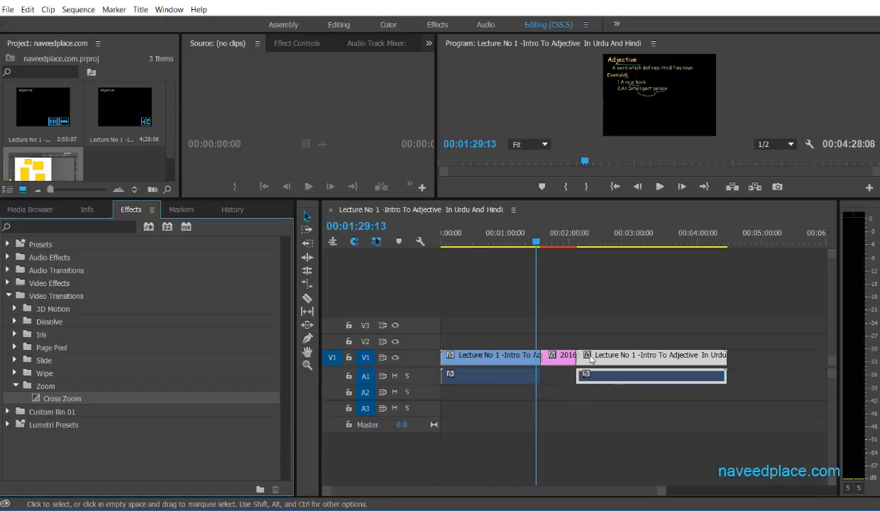
Play the sequence across the cut from the first lecture clip to the image to preview its transition.
left_click_drag(661, 490, 619, 490)
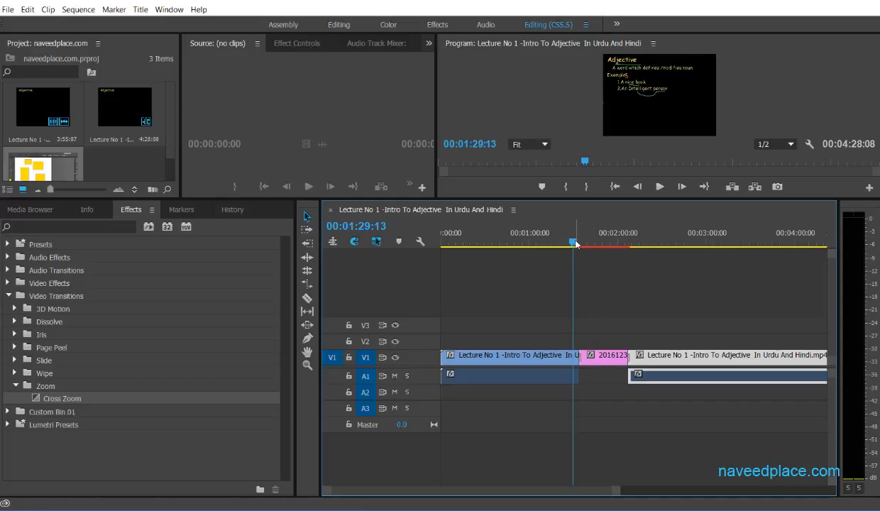
key("space")
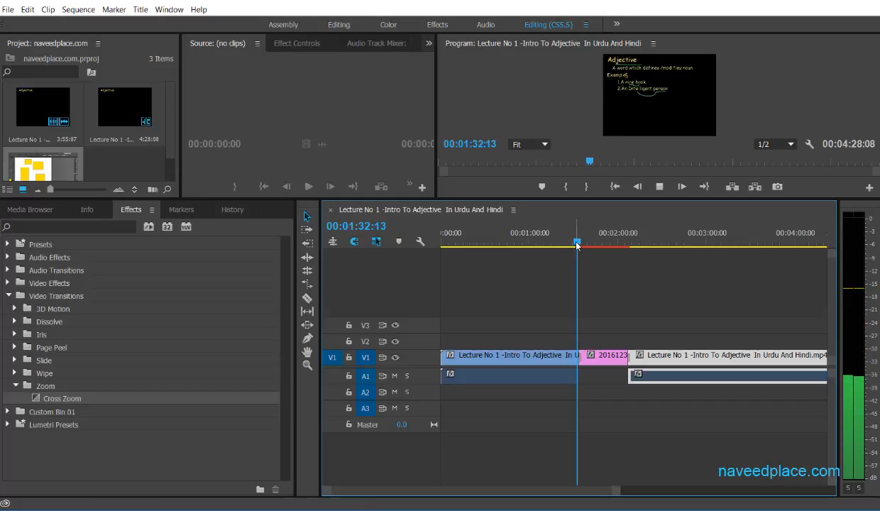
key("space")
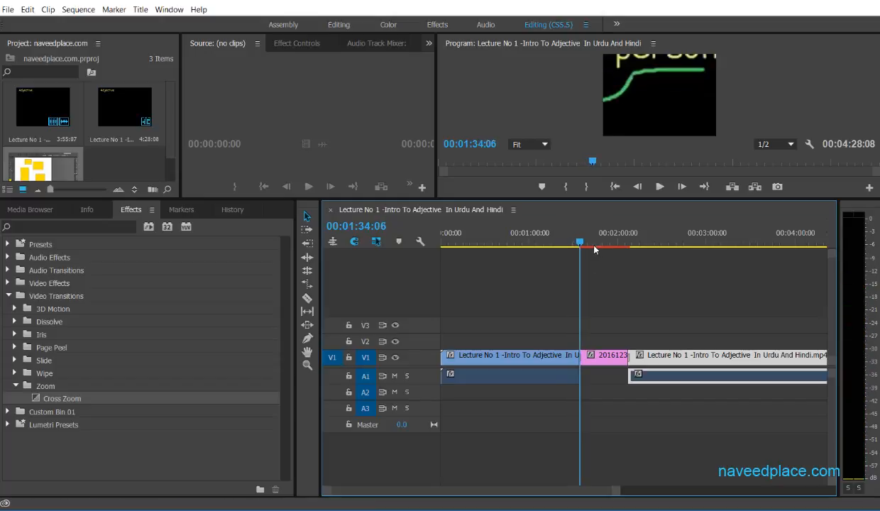
left_click_drag(578, 239, 569, 241)
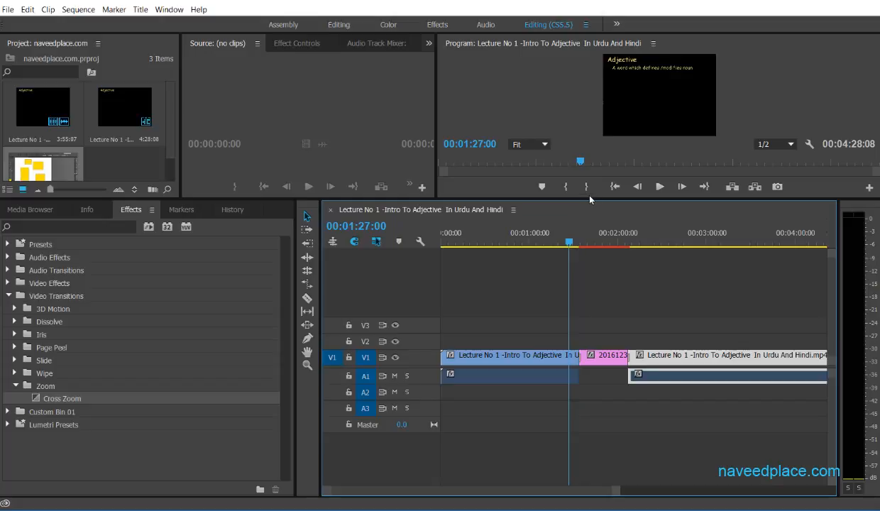
Enlarge the Program monitor and replay the Cross Zoom transition leading into the image clip.
left_click_drag(591, 200, 592, 358)
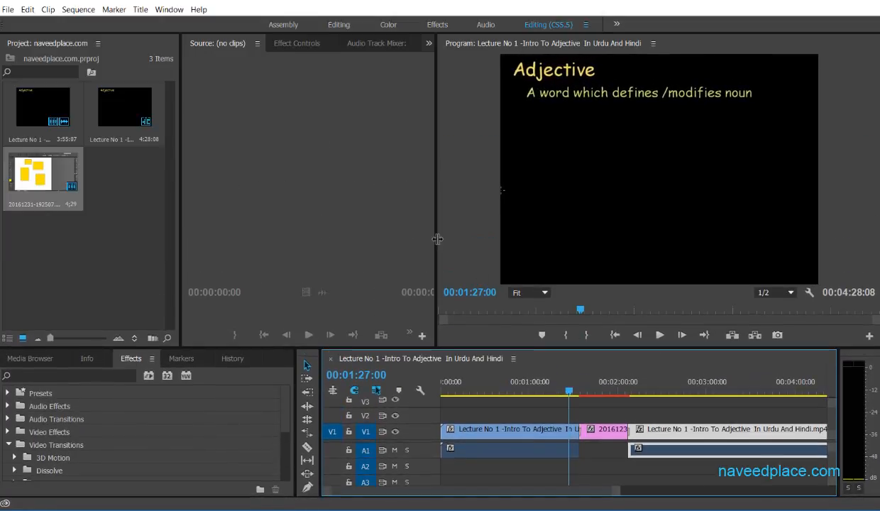
left_click_drag(438, 239, 345, 238)
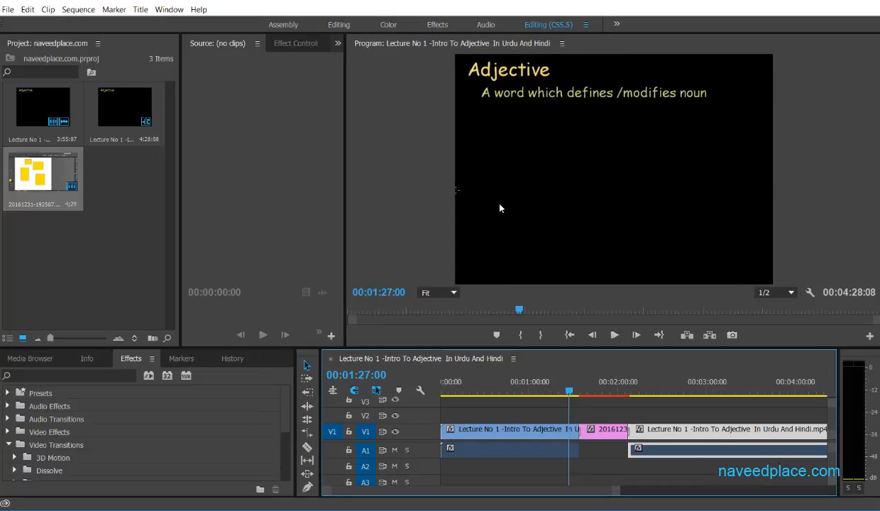
left_click(573, 391)
key("space")
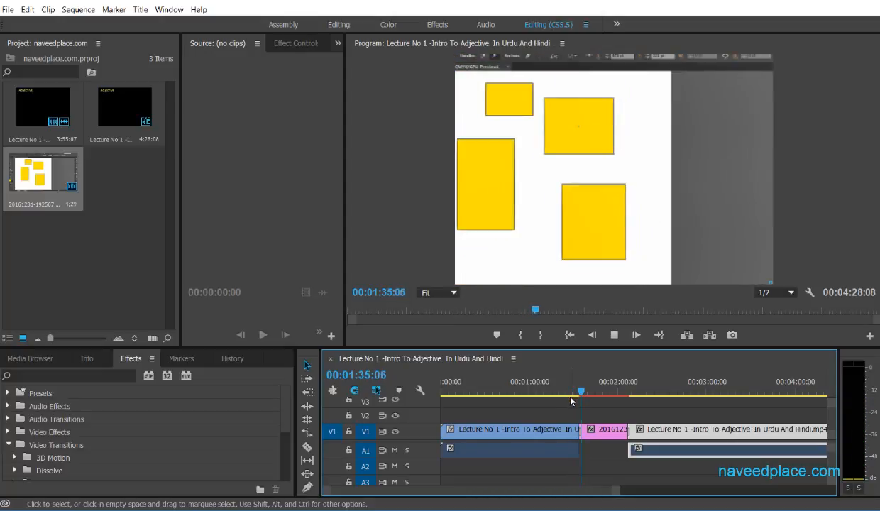
key("space")
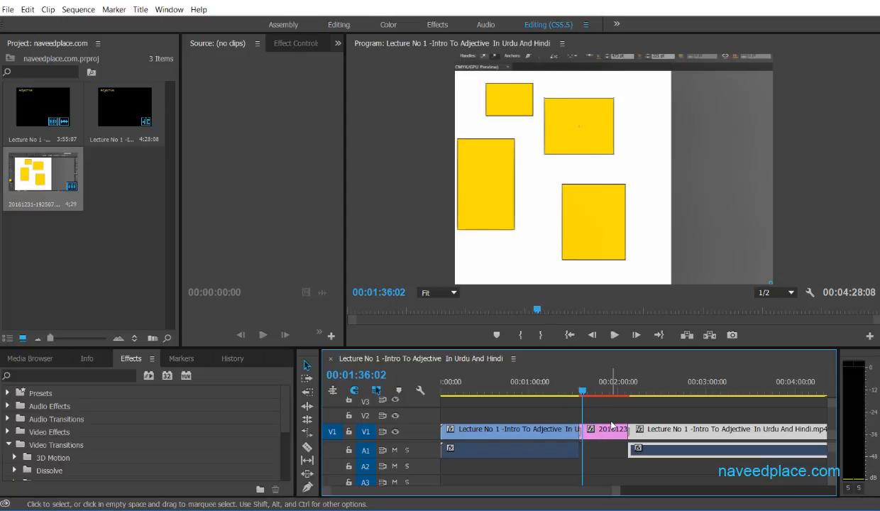
Play from near the end of the image clip to preview the Cross Zoom into the second lecture clip.
left_click_drag(583, 391, 622, 395)
key("space")
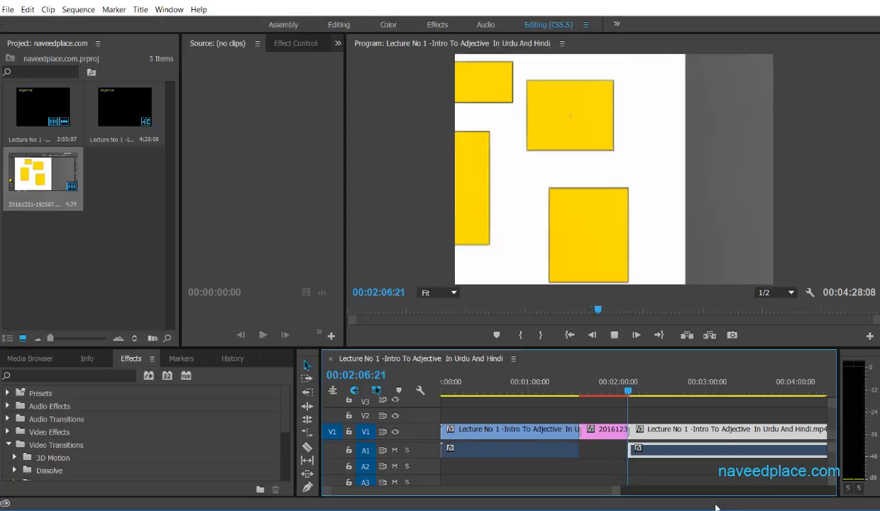
key("space")
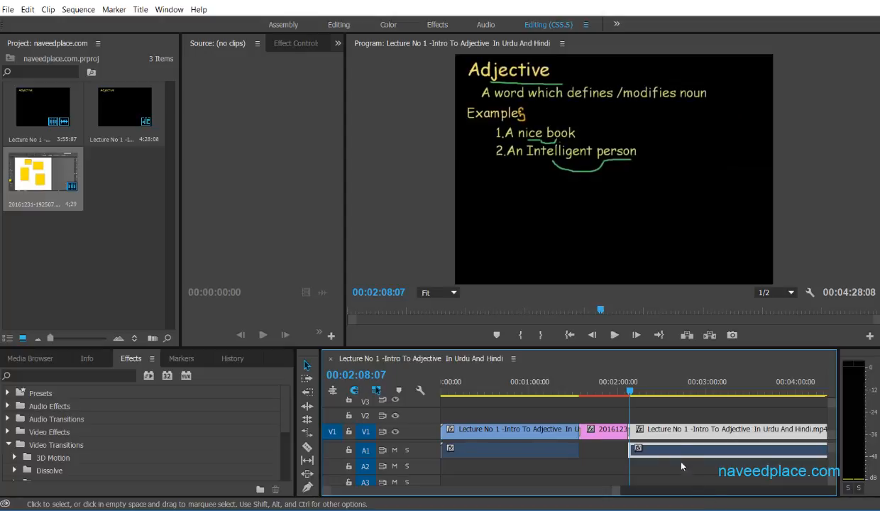
Undo the Cross Zoom transitions at both cuts and stretch the image clip again to fill the gap between the lecture clips.
left_click_drag(628, 395, 579, 391)
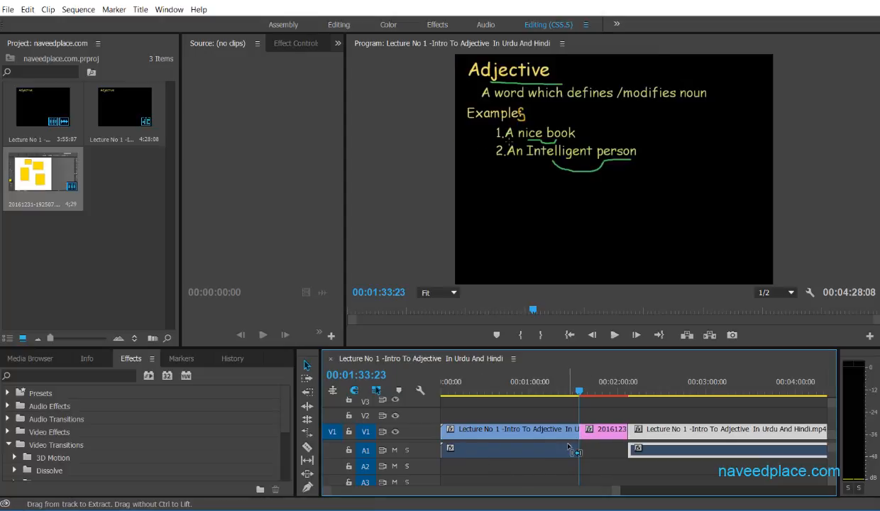
key("Delete")
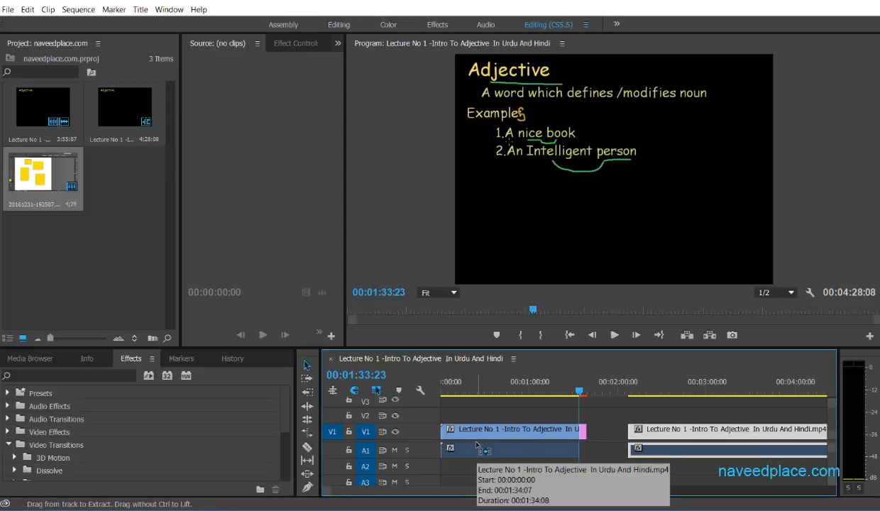
left_click(584, 432)
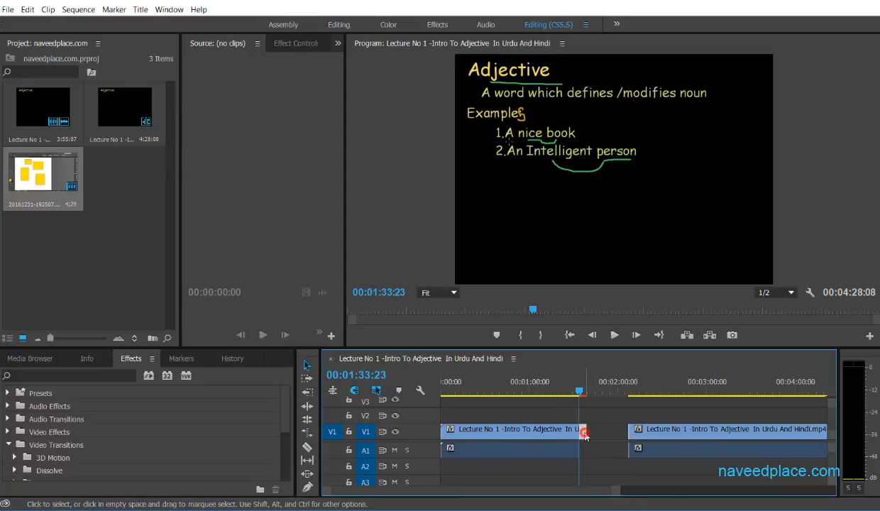
left_click_drag(585, 432, 626, 432)
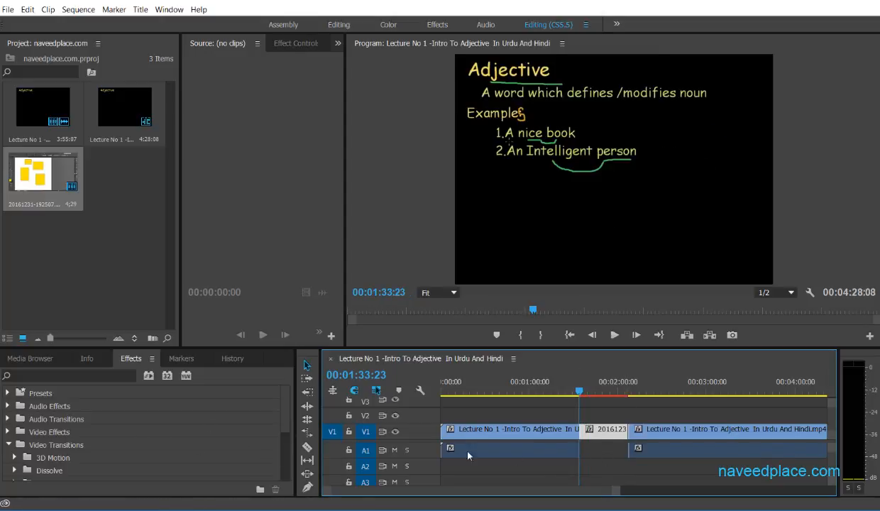
Play across the cut between the first lecture clip and the image to check it without a transition.
key("space")
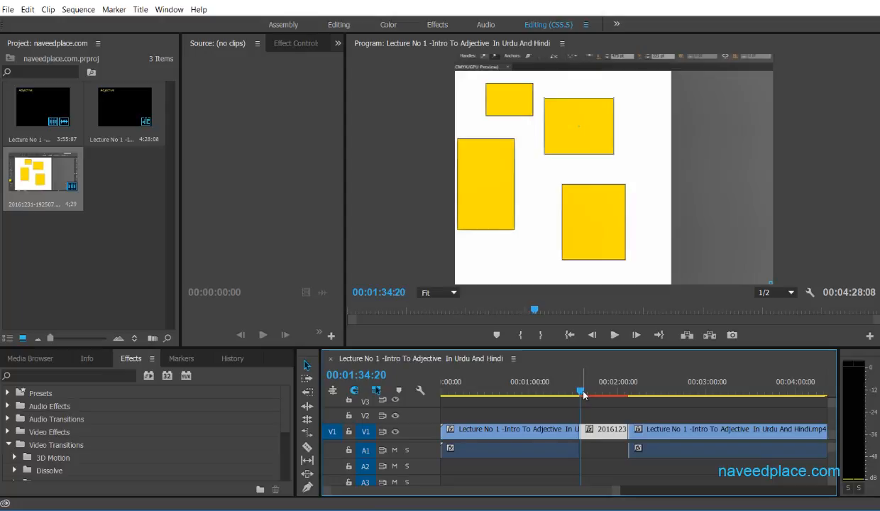
left_click(579, 391)
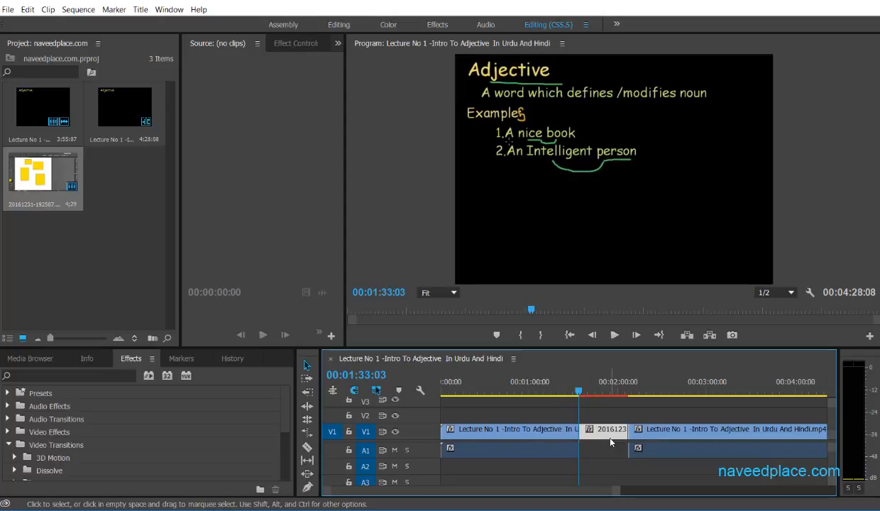
key("space")
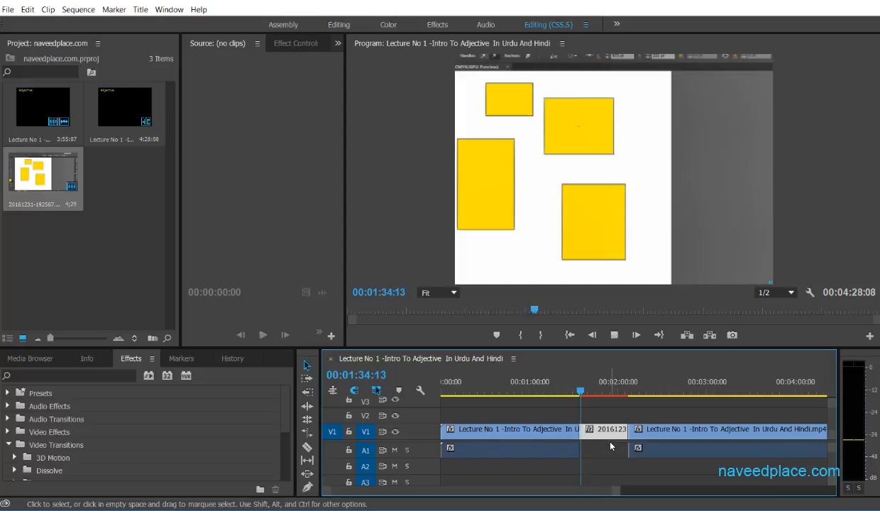
Stop playback, return the playhead to just before the first cut, and enlarge the Effects and timeline area.
key("space")
left_click(576, 391)
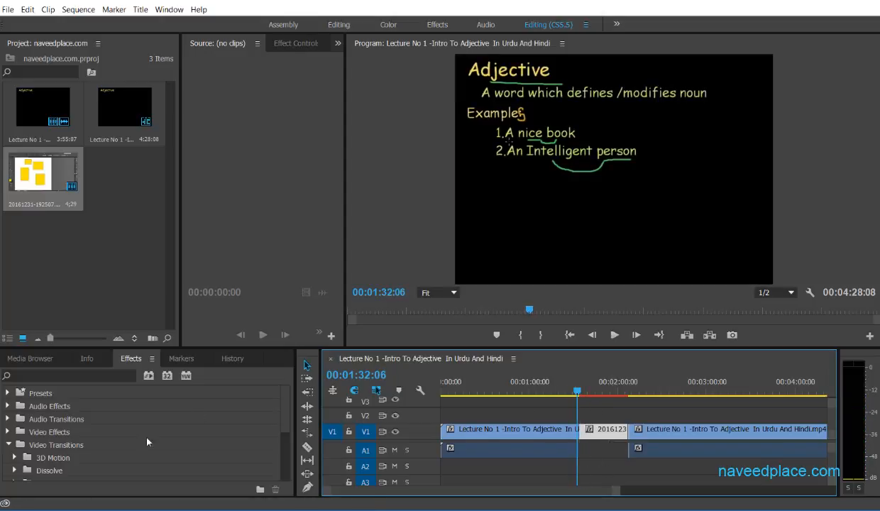
left_click(287, 428)
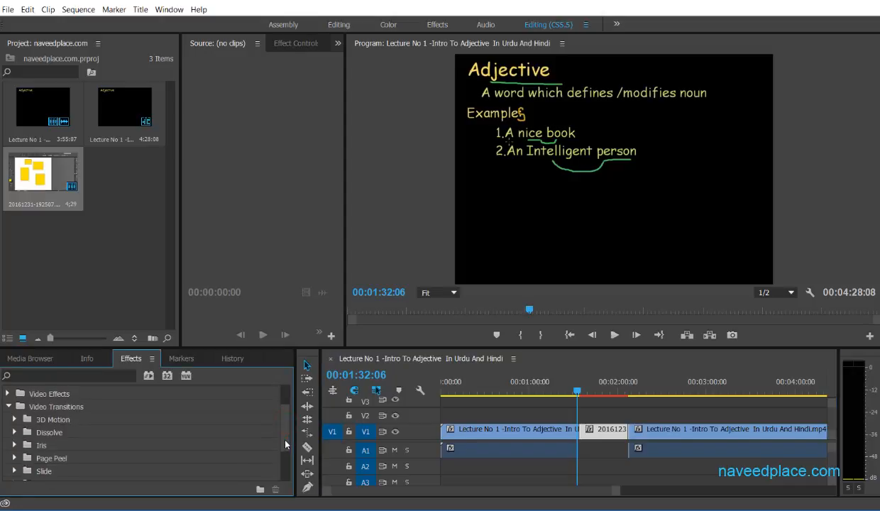
left_click_drag(296, 348, 297, 217)
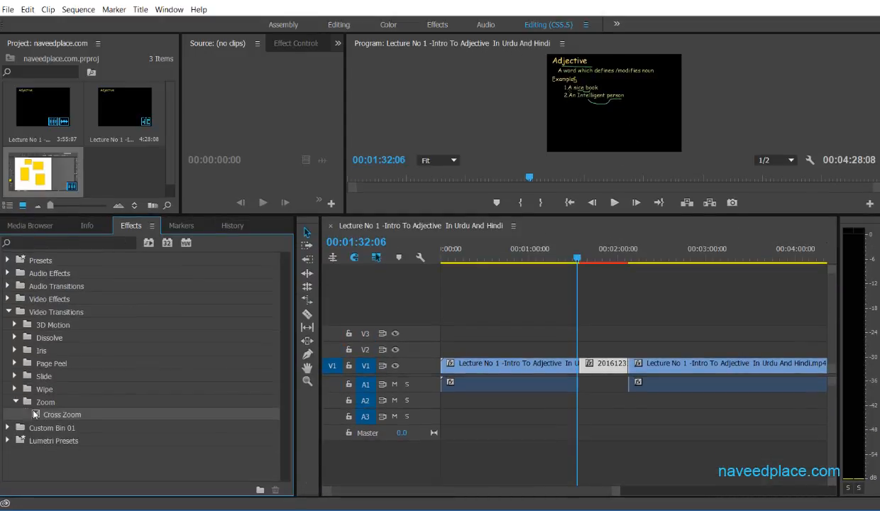
Browse the Wipe video transitions and apply Clock Wipe at the cuts on both sides of the image clip.
left_click(17, 402)
left_click(17, 389)
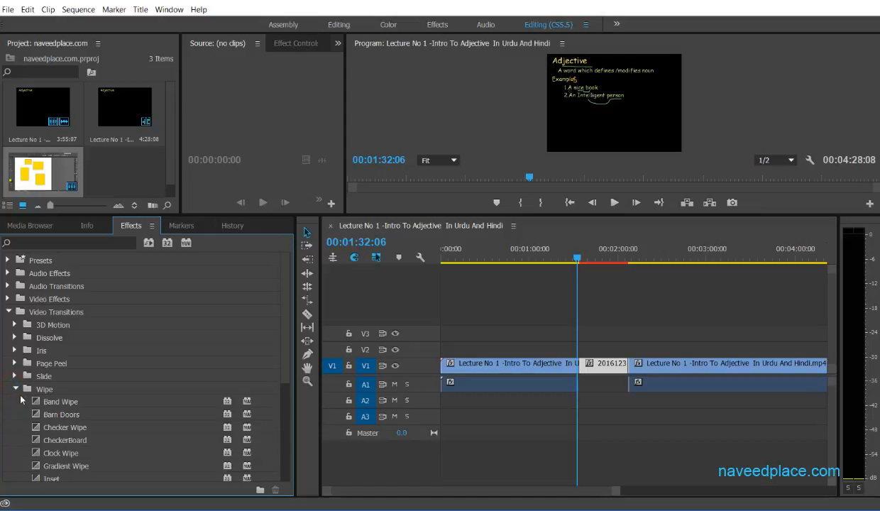
scroll(276, 386, "down", 5)
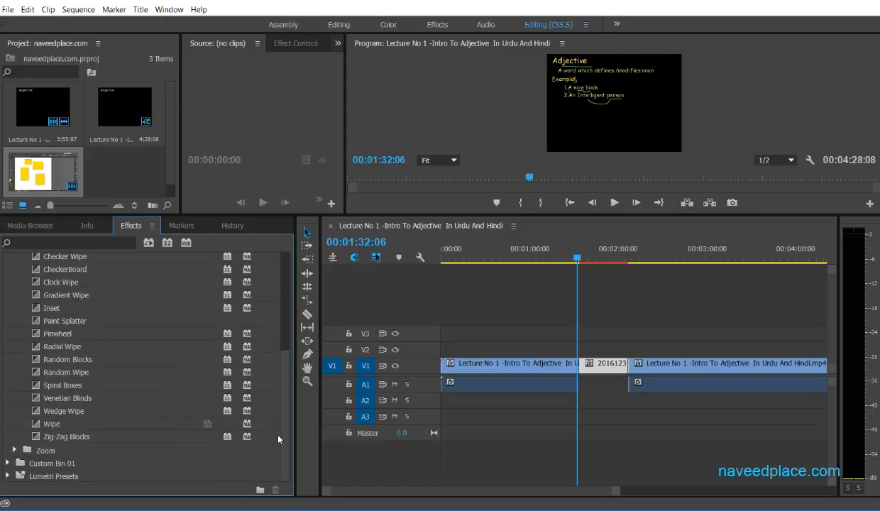
scroll(269, 369, "up", 3)
scroll(273, 397, "down", 3)
scroll(279, 397, "up", 3)
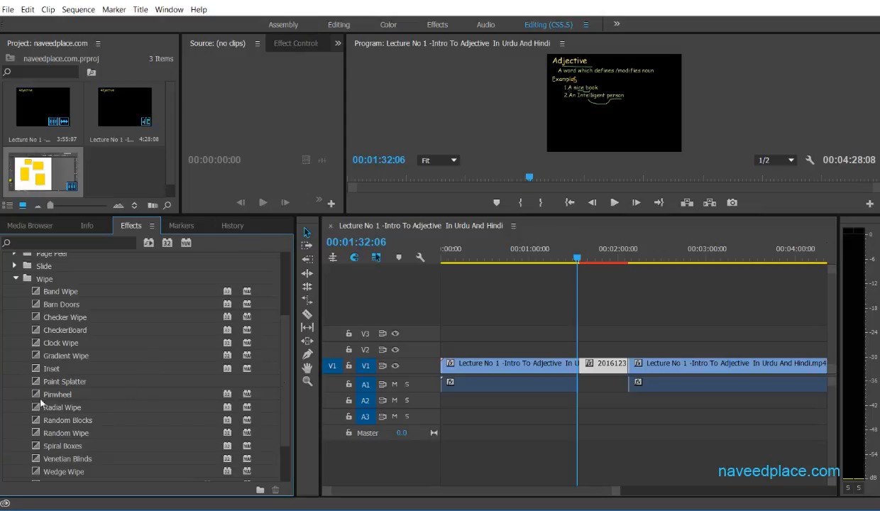
left_click(60, 342)
left_click_drag(59, 342, 579, 366)
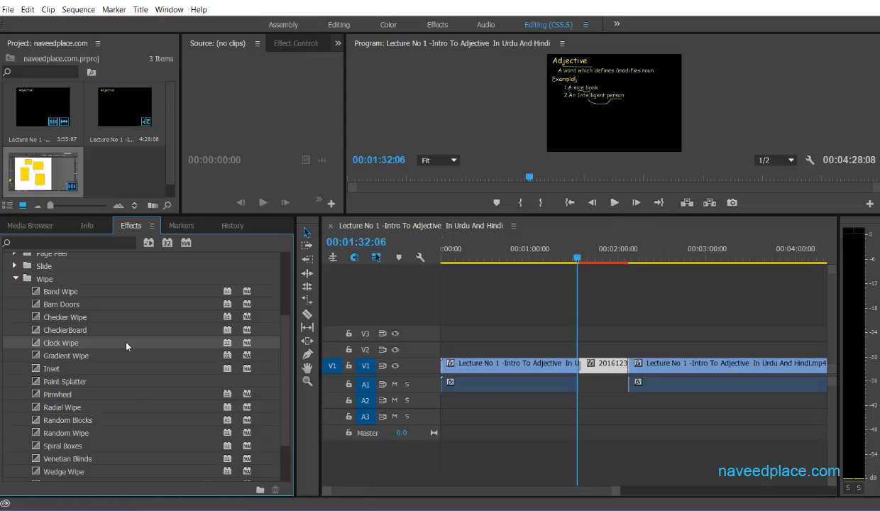
left_click_drag(103, 341, 628, 363)
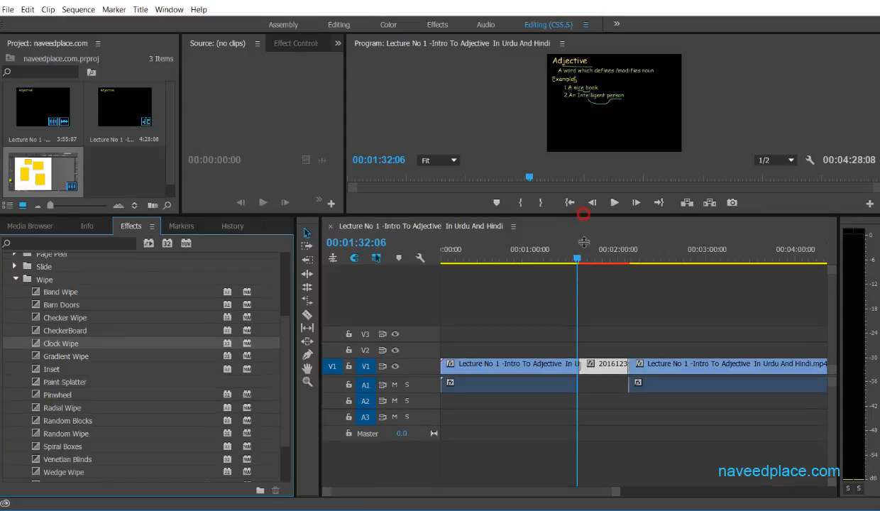
Enlarge the Program monitor and play the Clock Wipe from the first lecture clip into the image.
left_click_drag(579, 215, 583, 303)
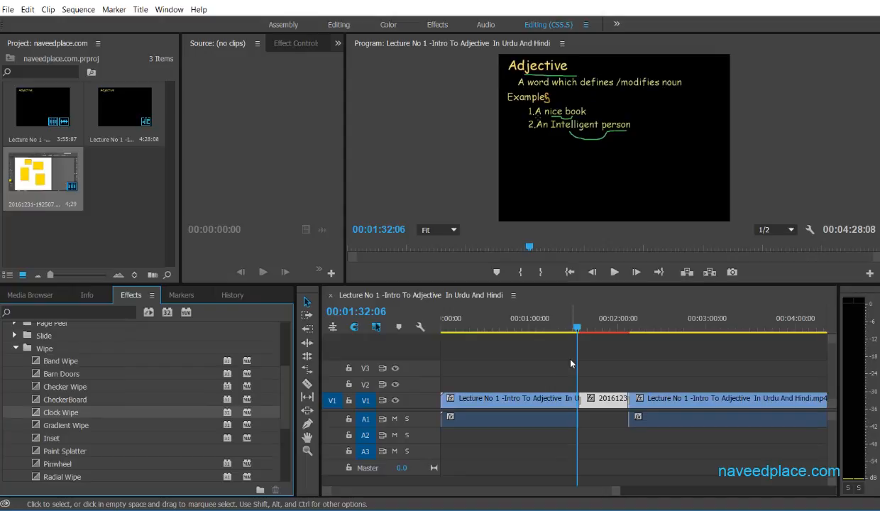
key("space")
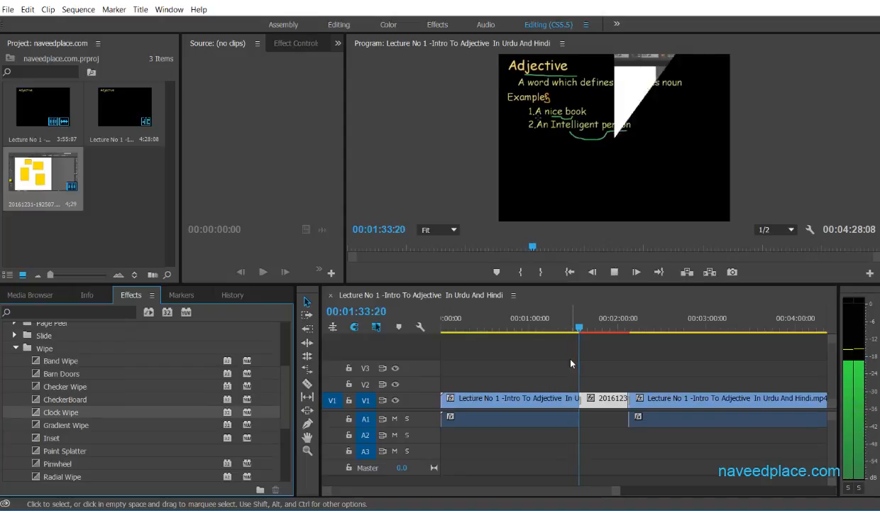
key("space")
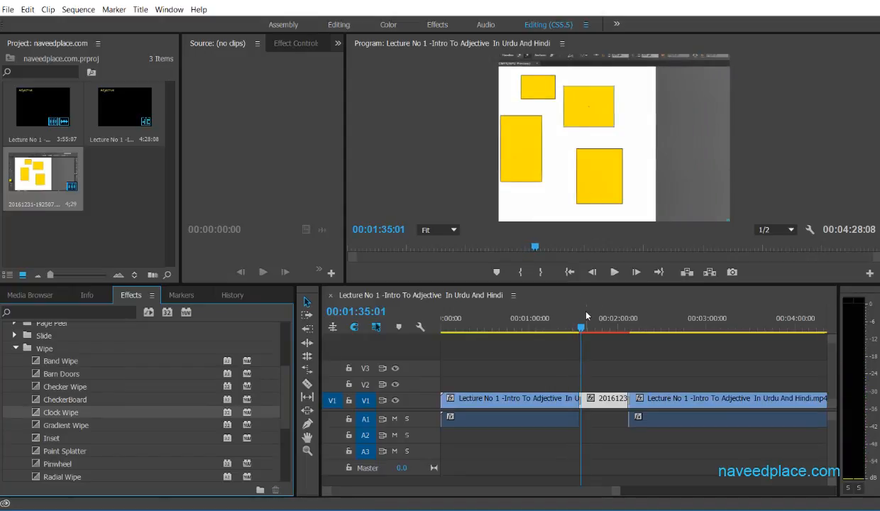
left_click(576, 331)
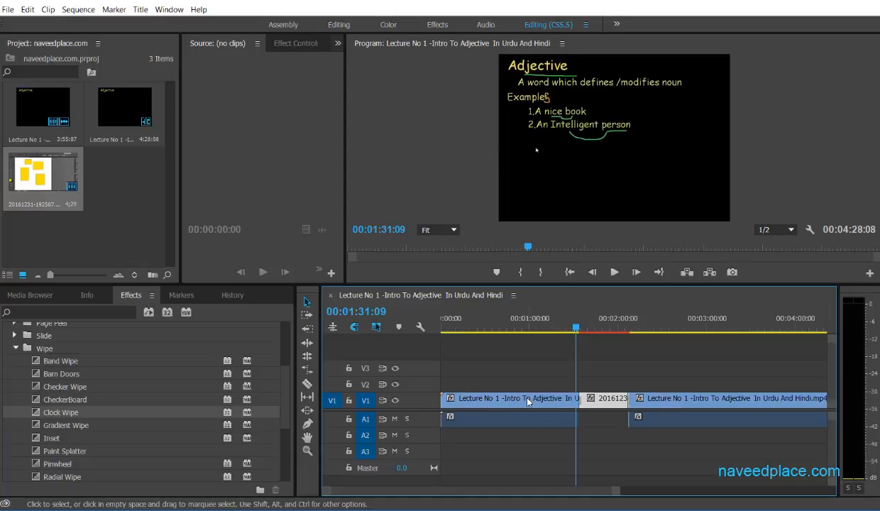
Play from near the end of the image clip to preview the Clock Wipe into the second lecture clip.
left_click(508, 398)
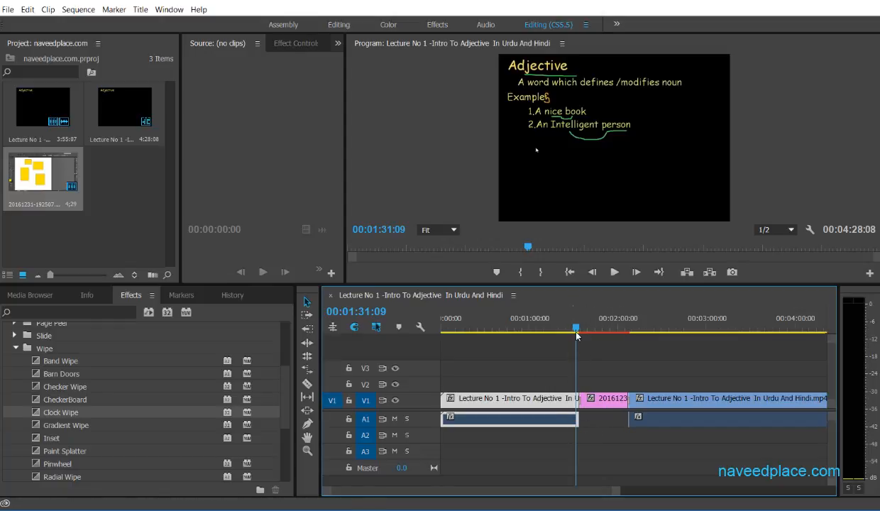
left_click_drag(573, 330, 619, 330)
key("space")
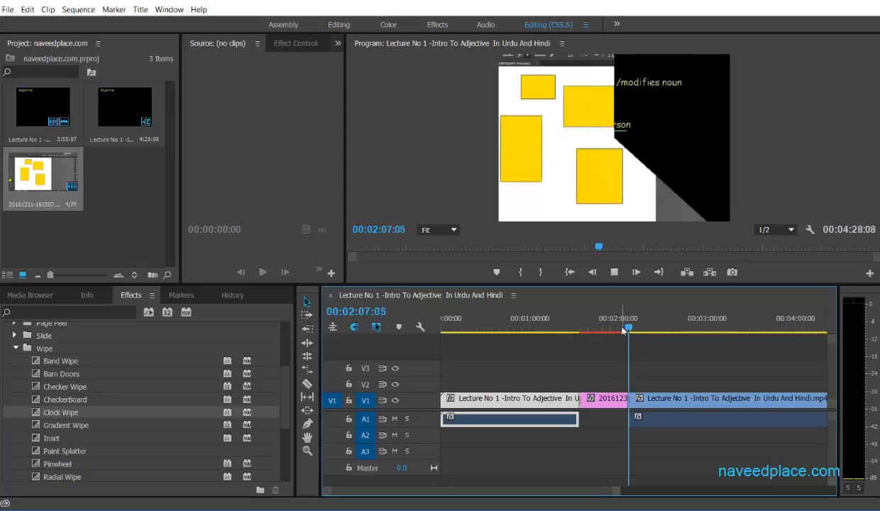
key("space")
key("space")
key("space")
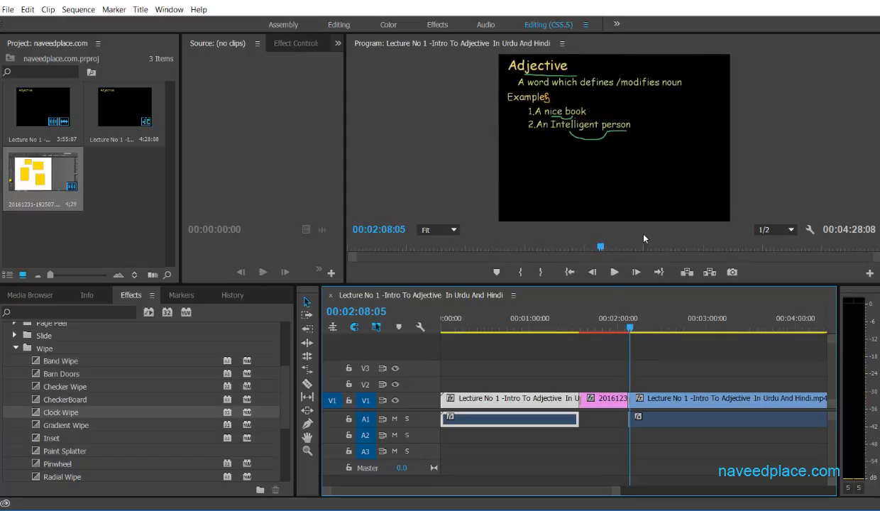
left_click(618, 320)
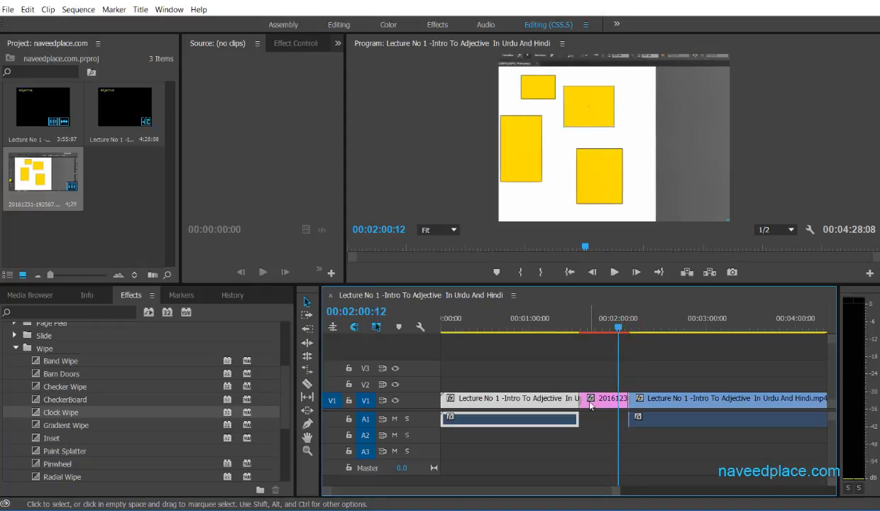
Undo the Clock Wipe transitions and stretch the image clip again to fill the gap before the second lecture clip.
key("ctrl+z")
key("ctrl+z")
key("ctrl+z")
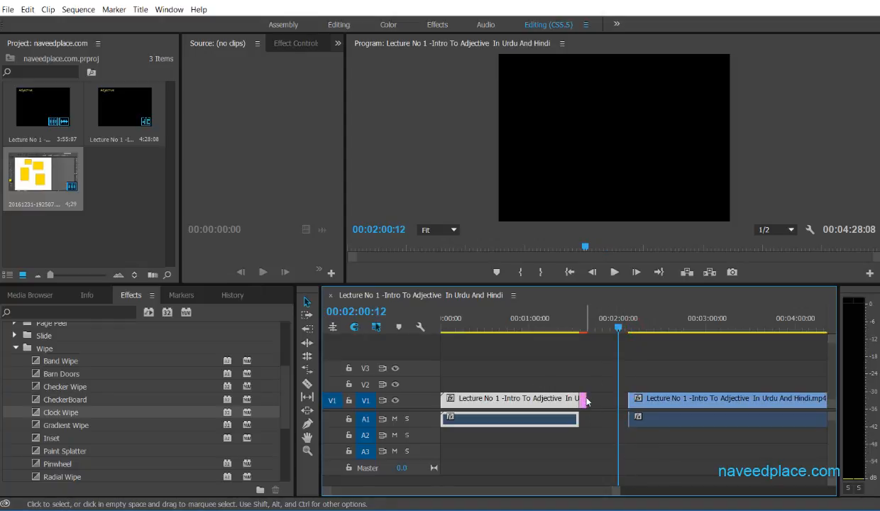
left_click_drag(588, 398, 628, 398)
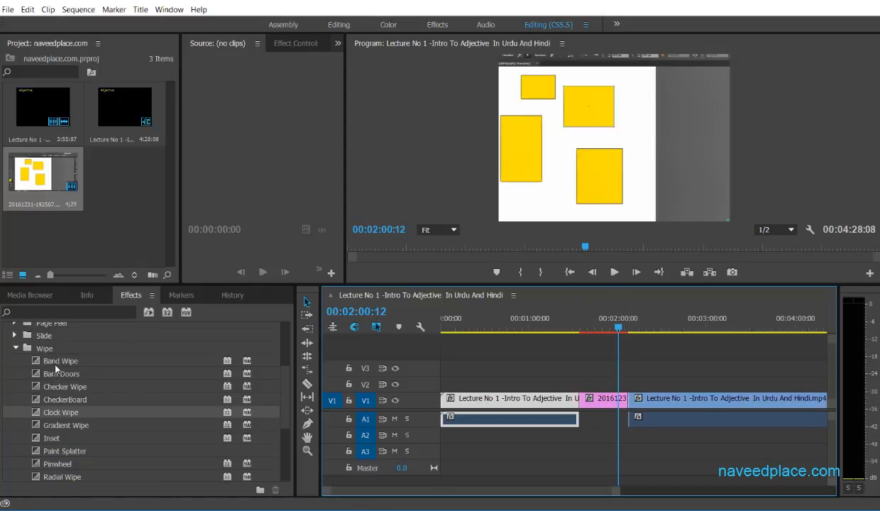
Apply the Band Wipe transition at the cuts before and after the image clip.
left_click_drag(52, 365, 576, 401)
left_click_drag(90, 359, 524, 385)
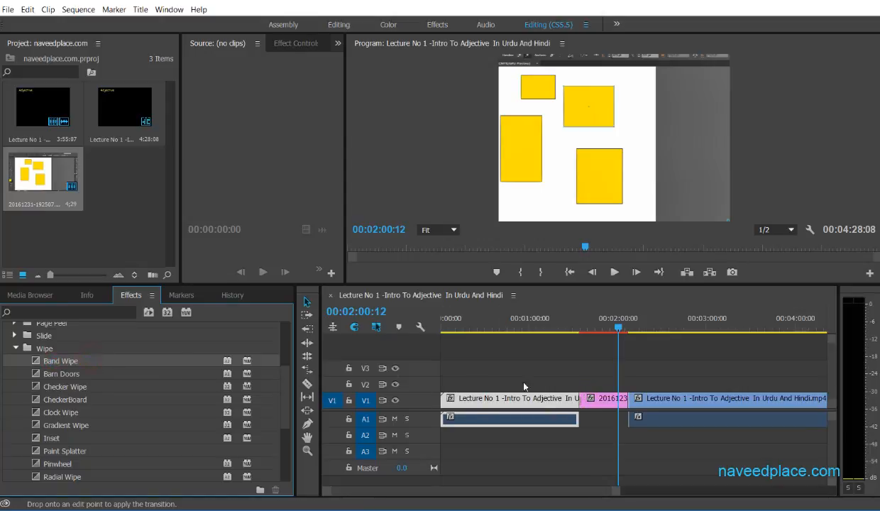
left_click_drag(594, 391, 630, 403)
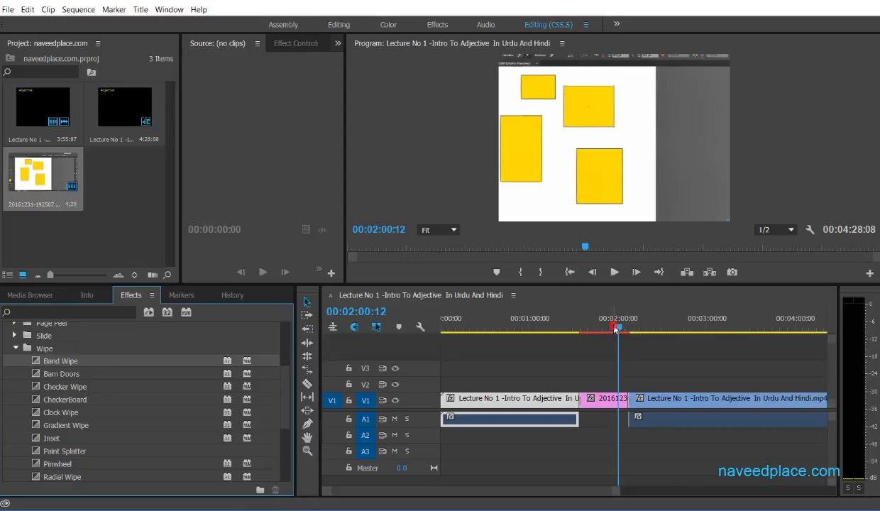
Play across both ends of the image clip to preview the Band Wipe transitions.
left_click(588, 328)
mouse_move(588, 327)
left_mouse_down()
mouse_move(566, 327)
mouse_move(576, 329)
left_mouse_up()
key("space")
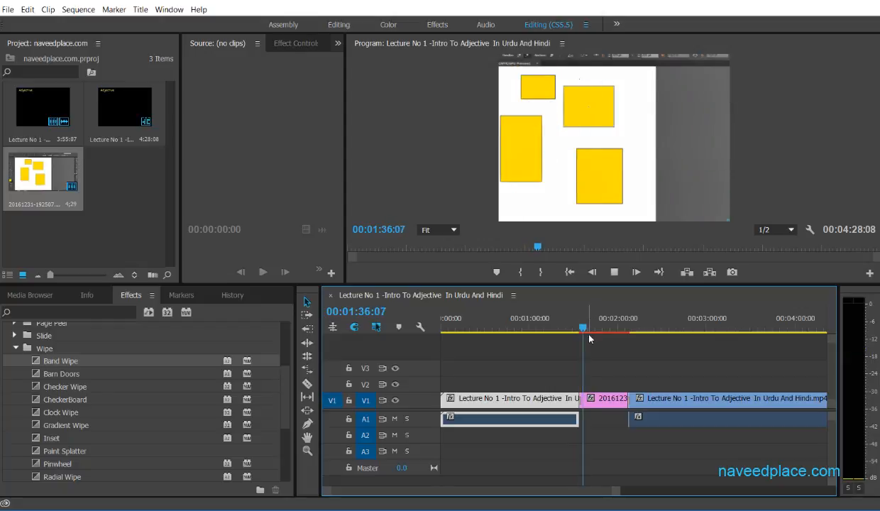
left_click(616, 332)
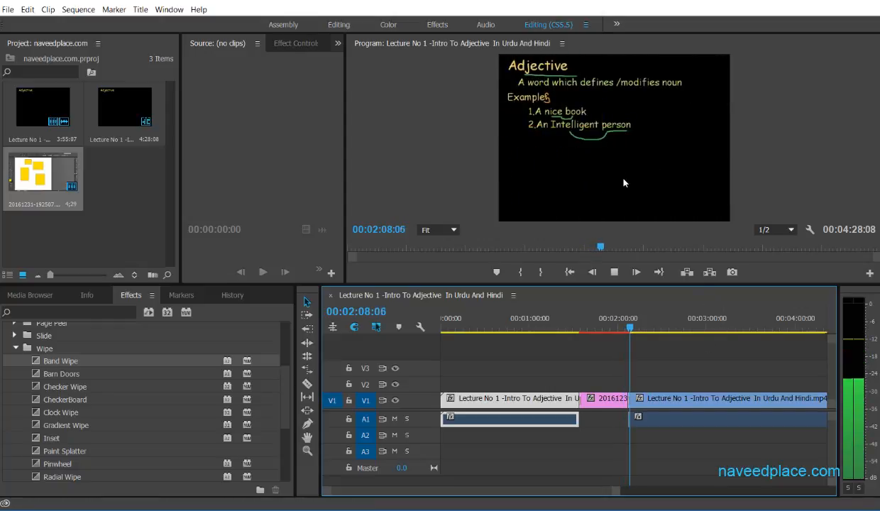
key("space")
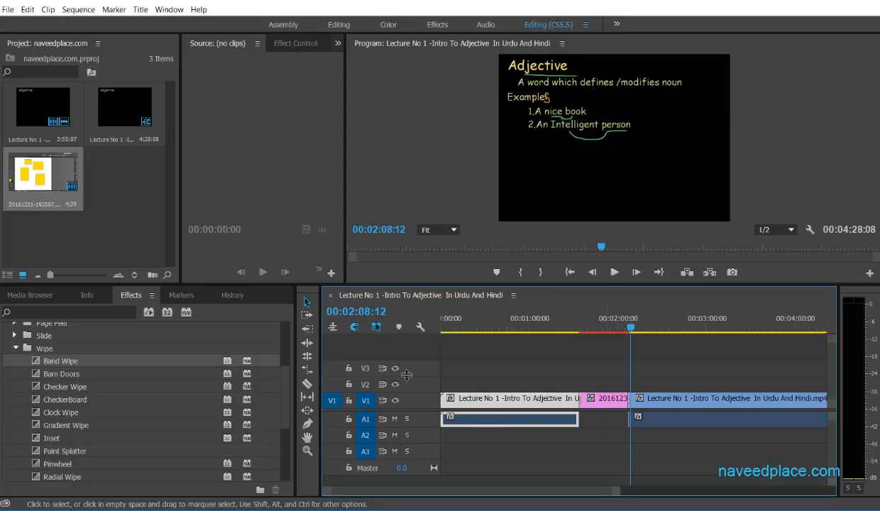
From the Iris video transitions, apply Iris Box at the cut into the image clip and Iris Cross at the cut after it.
scroll(141, 382, "down", 3)
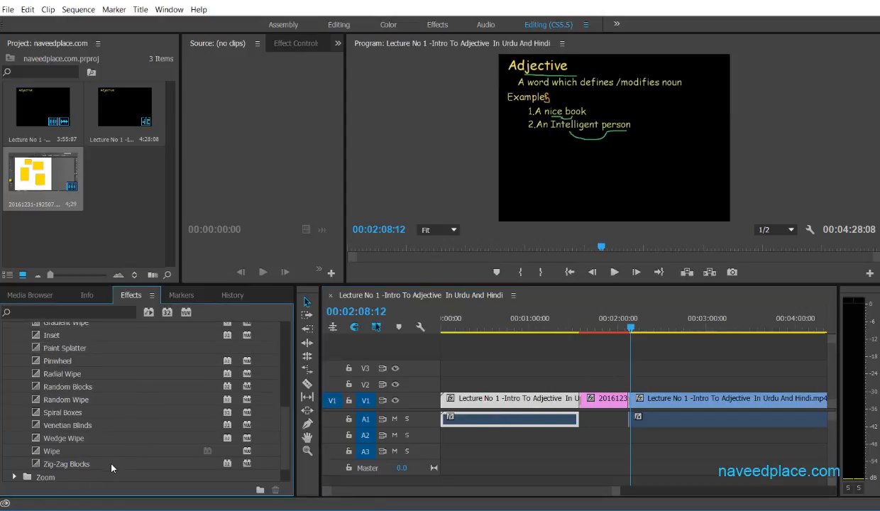
scroll(111, 466, "up", 4)
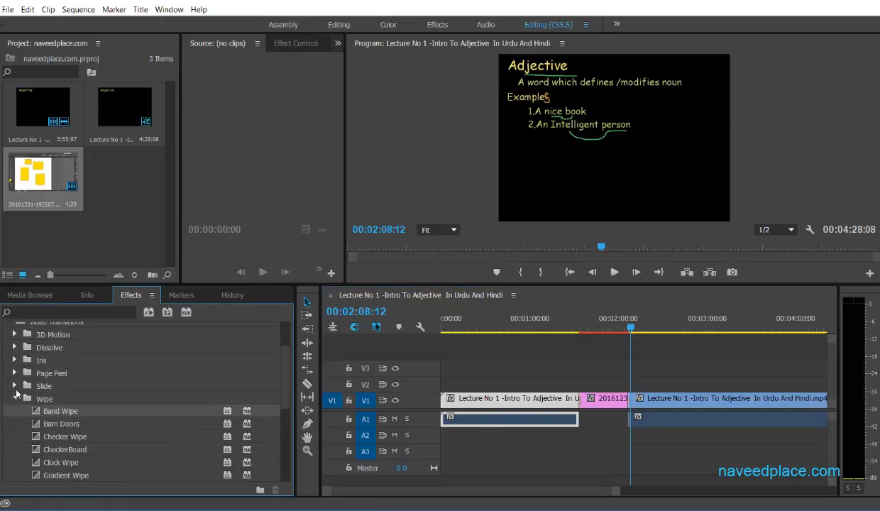
left_click(15, 396)
scroll(22, 399, "up", 2)
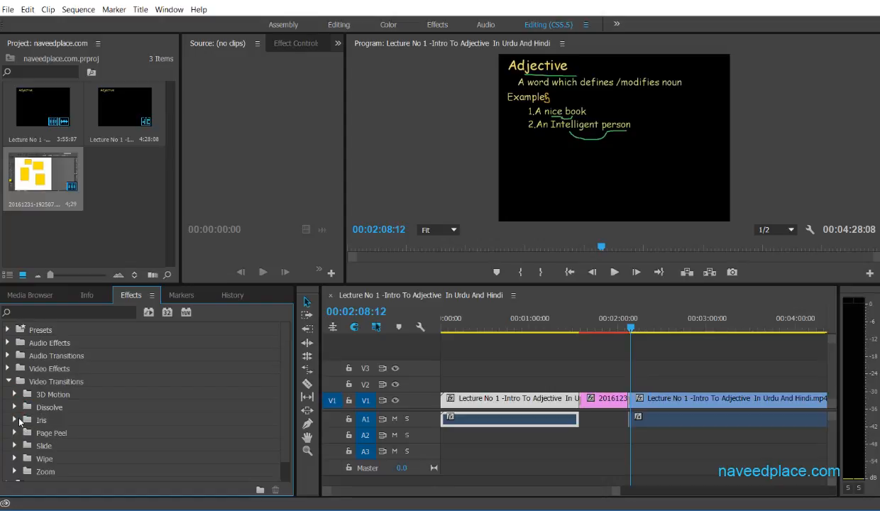
left_click(15, 420)
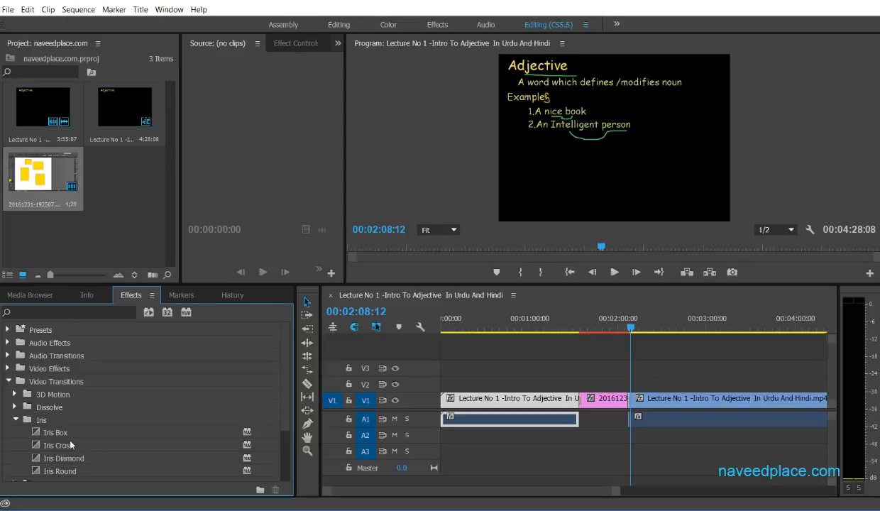
scroll(69, 425, "down", 1)
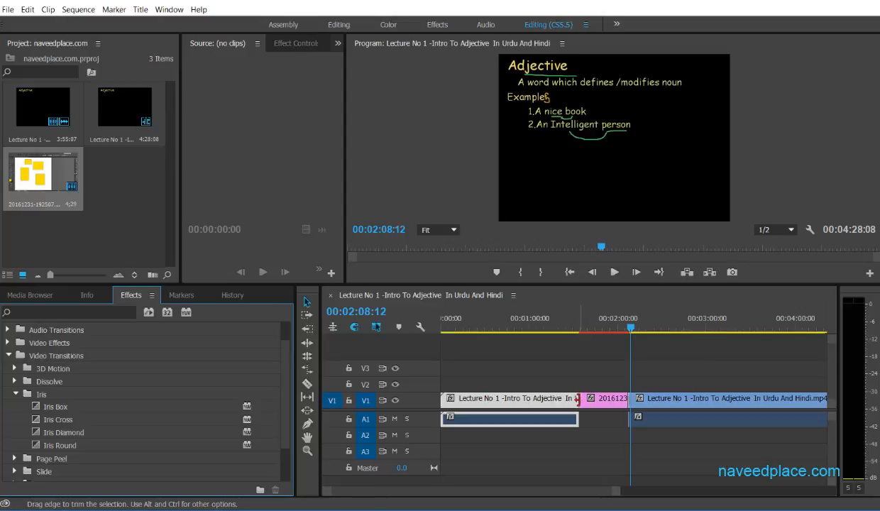
mouse_move(577, 398)
left_mouse_down()
mouse_move(583, 398)
mouse_move(576, 398)
left_mouse_up()
mouse_move(51, 407)
left_mouse_down()
mouse_move(566, 412)
mouse_move(557, 398)
mouse_move(566, 395)
left_mouse_up()
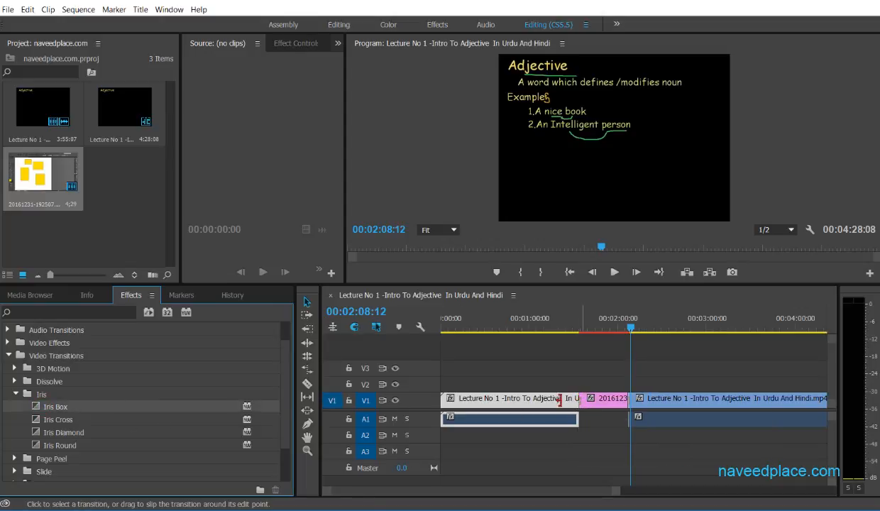
left_click_drag(72, 420, 630, 401)
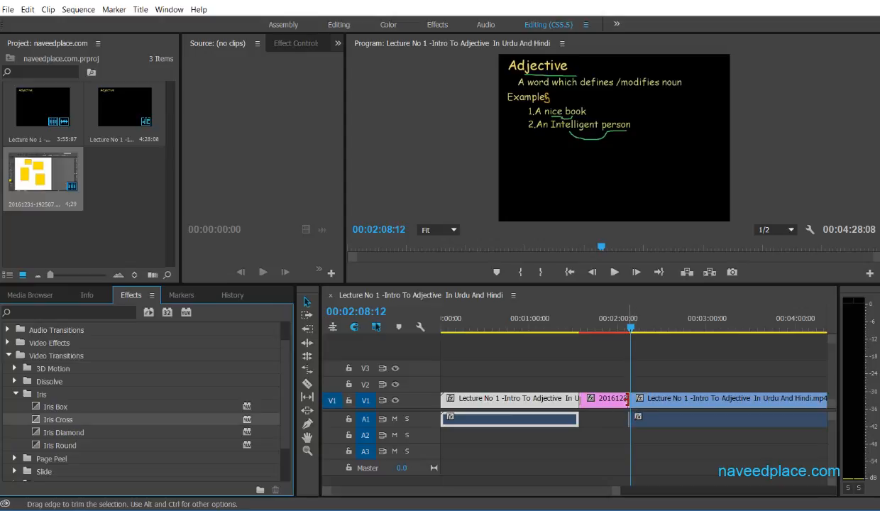
Play from the end of the first lecture clip into the image to preview the Iris Box transition.
left_click_drag(631, 332, 577, 335)
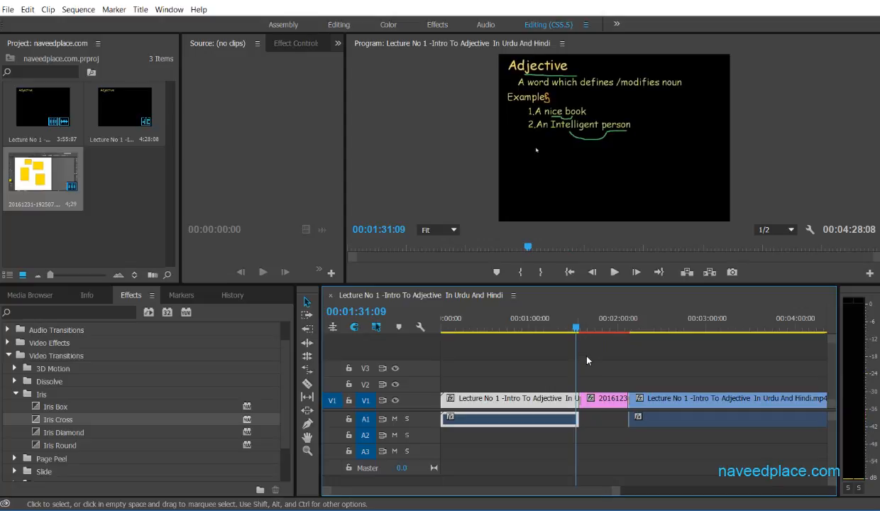
key("space")
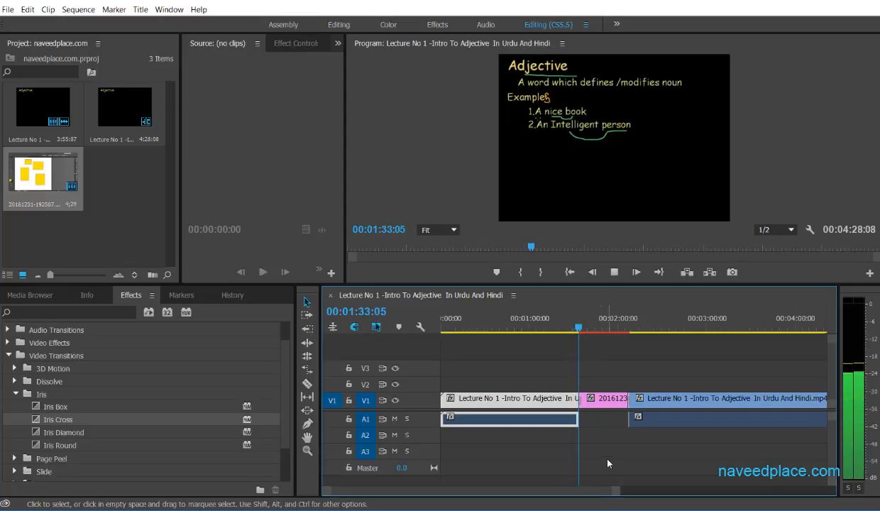
key("space")
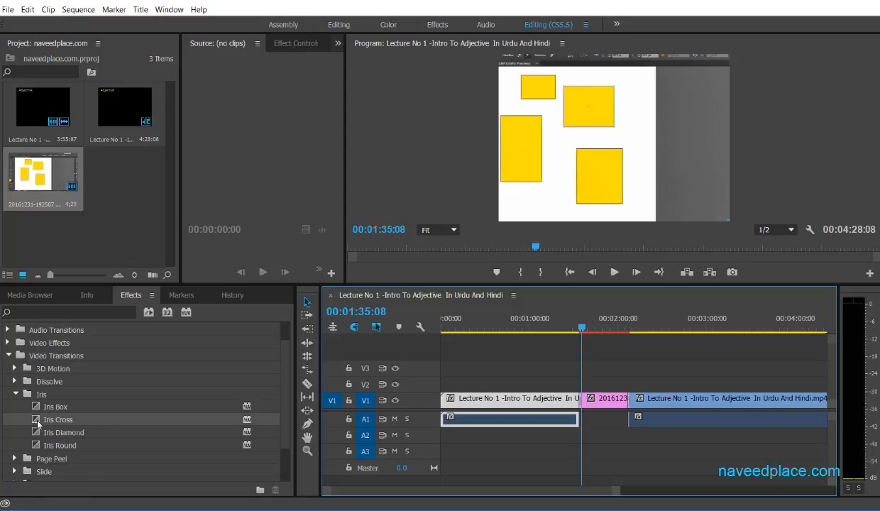
Look through the 3D Motion transitions and collapse the Video Transitions folder.
left_click(16, 393)
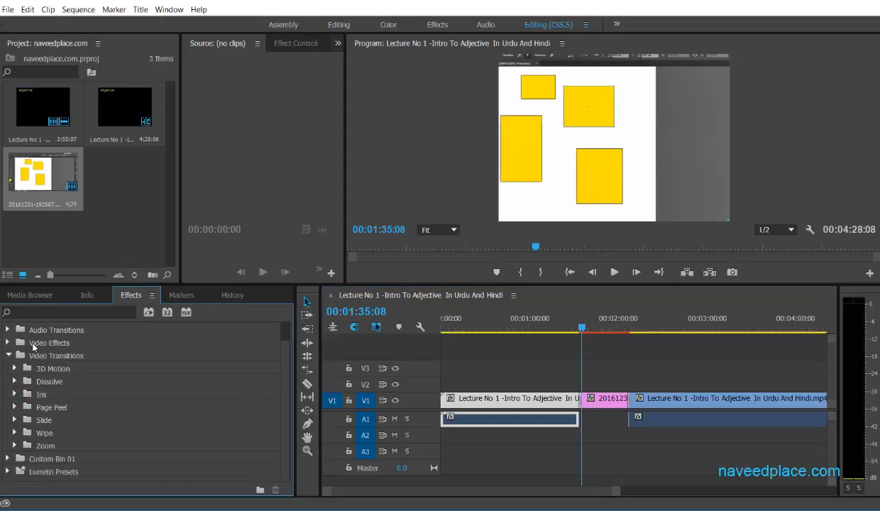
scroll(33, 346, "up", 2)
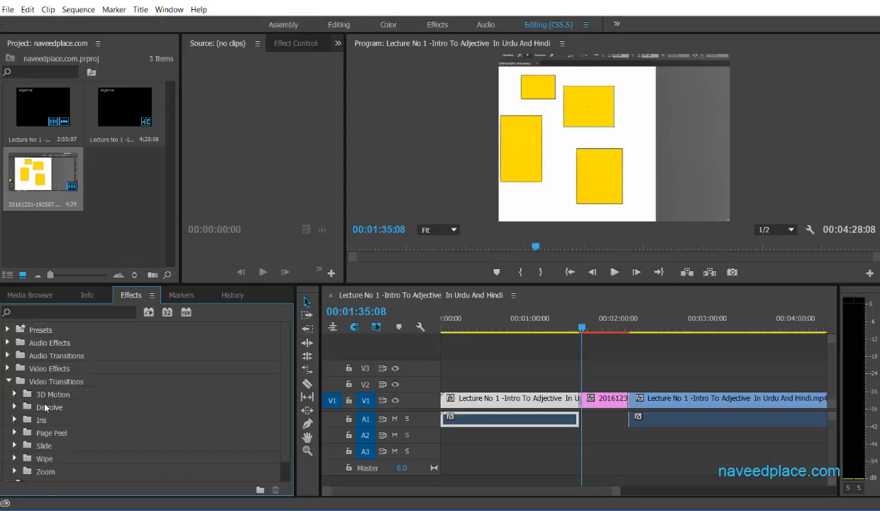
left_click(44, 395)
left_click(15, 394)
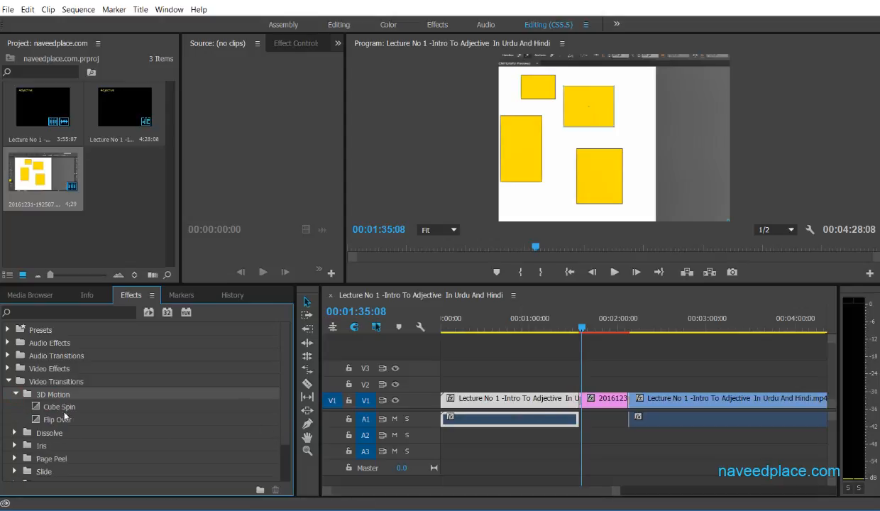
left_click(9, 381)
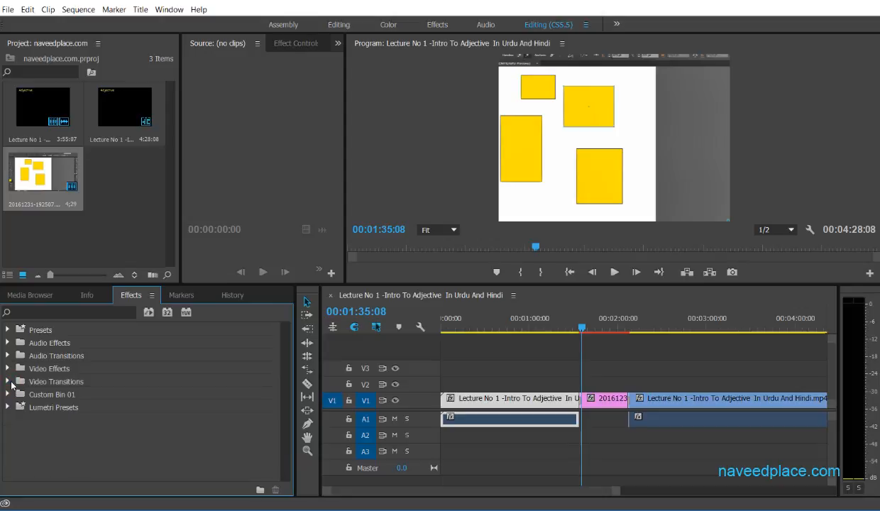